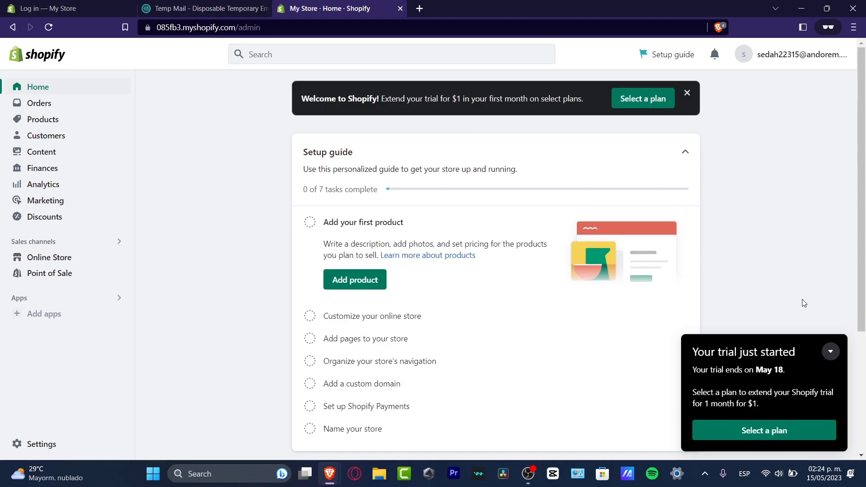
Step: Collapse the trial notice, view all recommended apps, and open the Shopify App Store
left_click(832, 353)
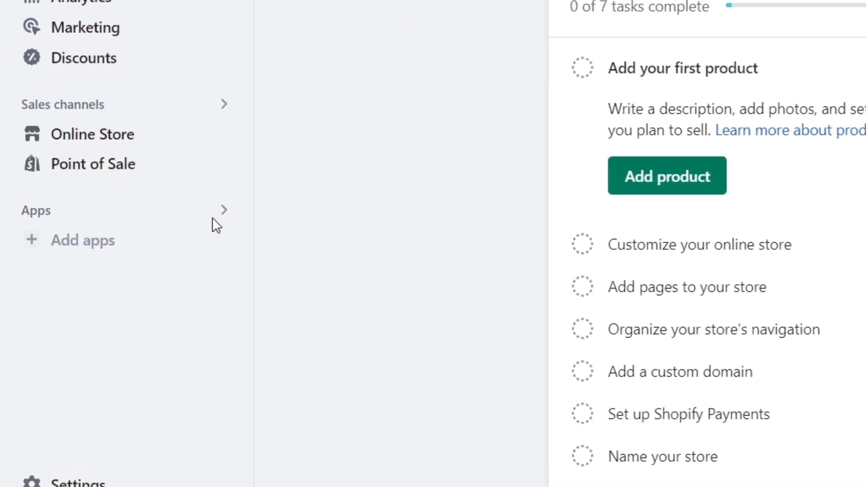
left_click(223, 210)
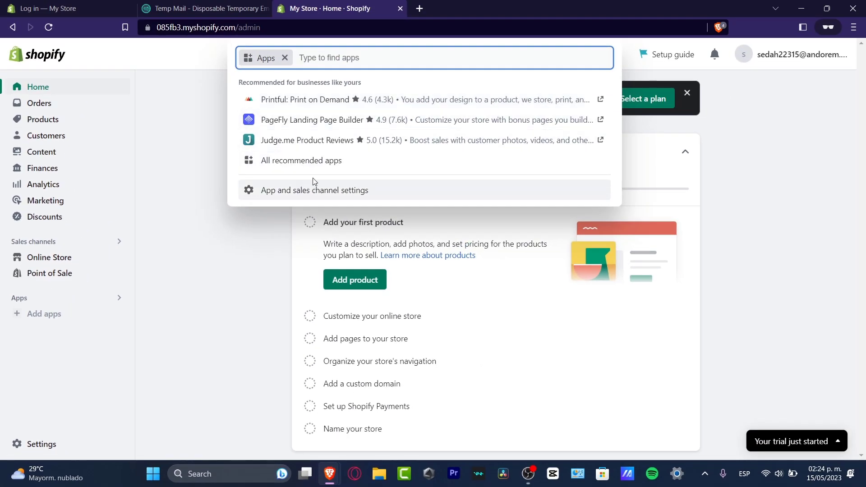
left_click(308, 166)
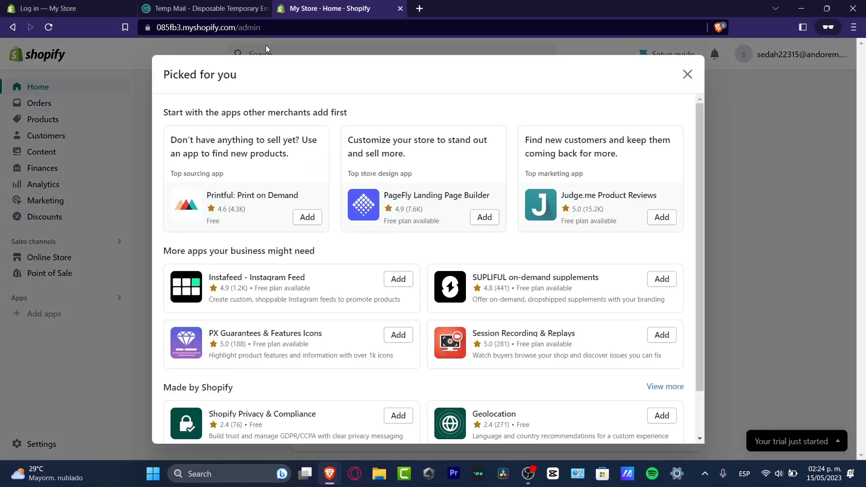
scroll(566, 121, "down", 3)
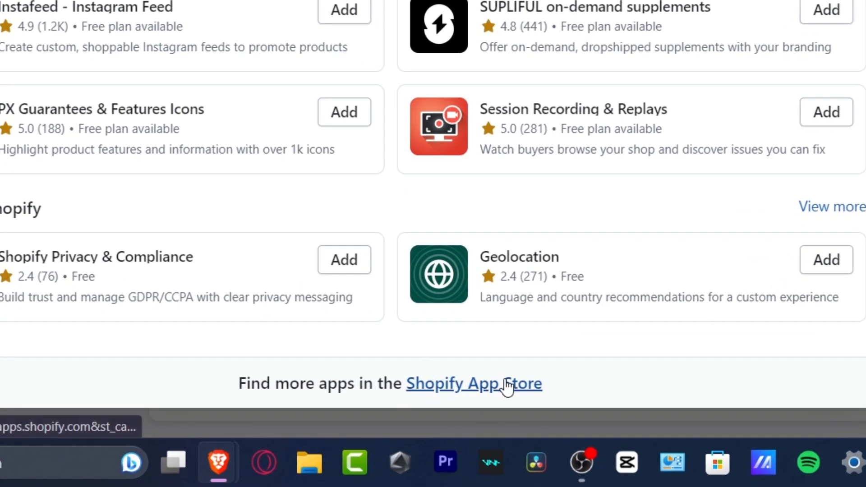
left_click(510, 389)
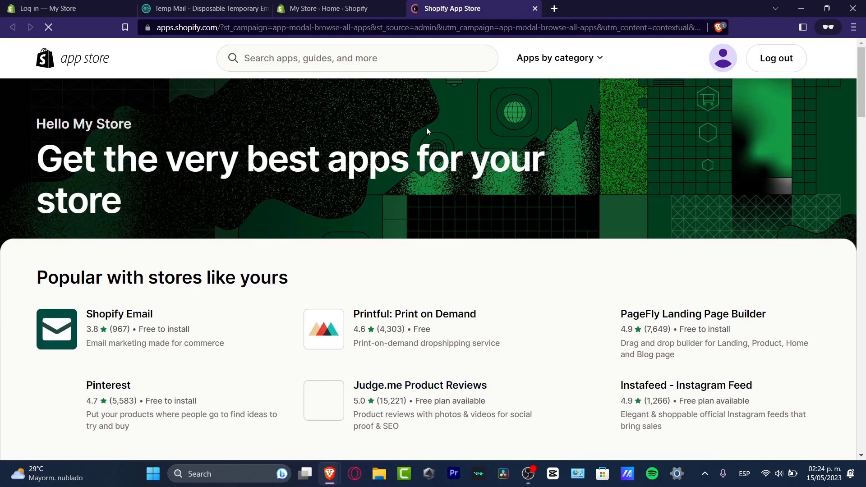
Step: Search the app store for "cj dropshipping" and open the CJdropshipping app's page
left_click(361, 70)
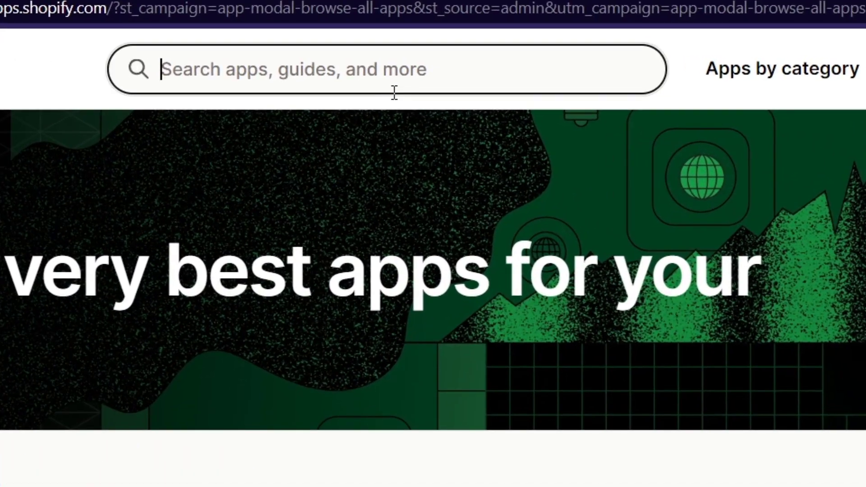
type("cj drop")
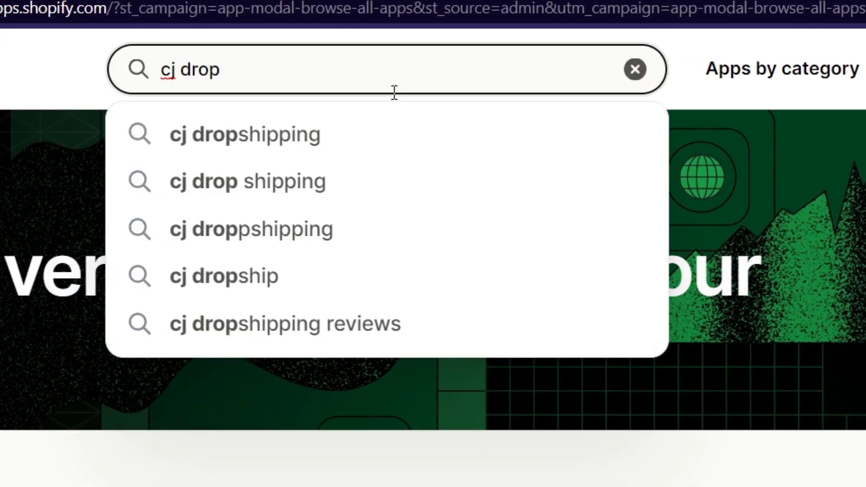
left_click(521, 148)
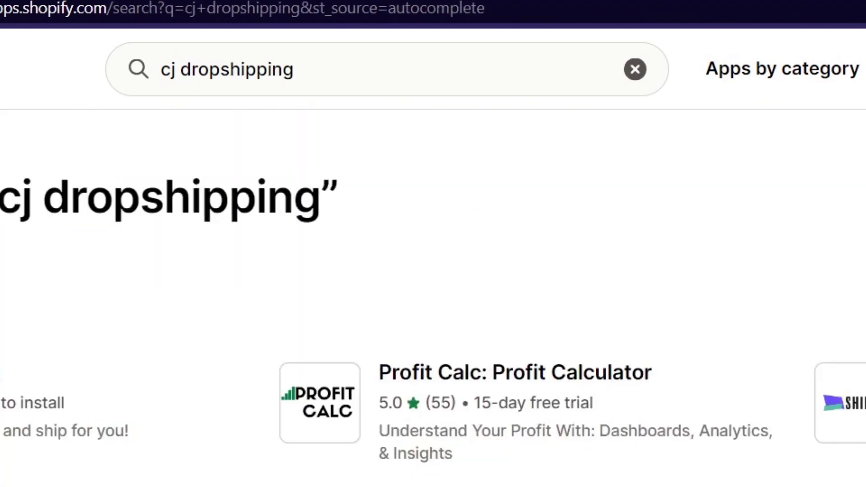
left_click(101, 228)
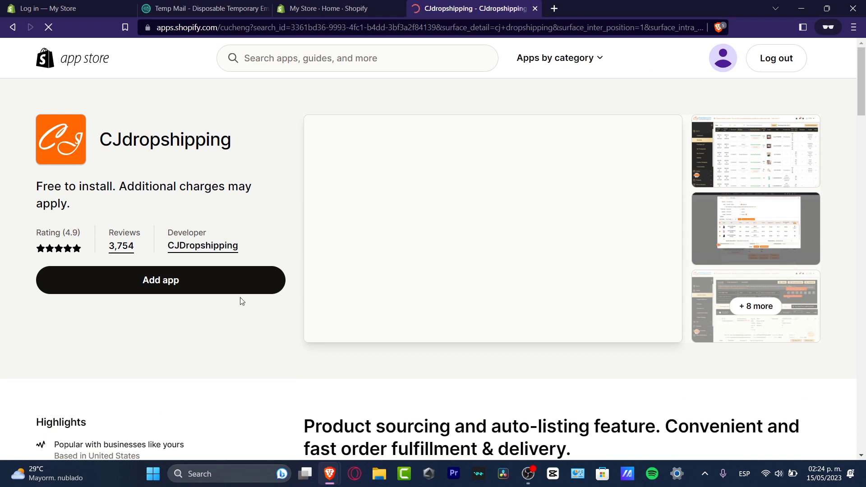
Step: Install the CJDropshipping app on the store, then accept the Store Authorization Agreement and log in to authorize the connection
left_click(162, 291)
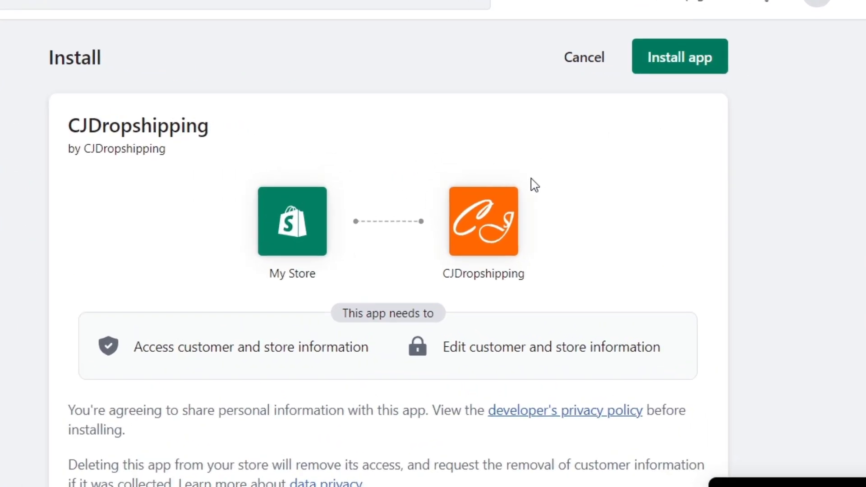
left_click(692, 63)
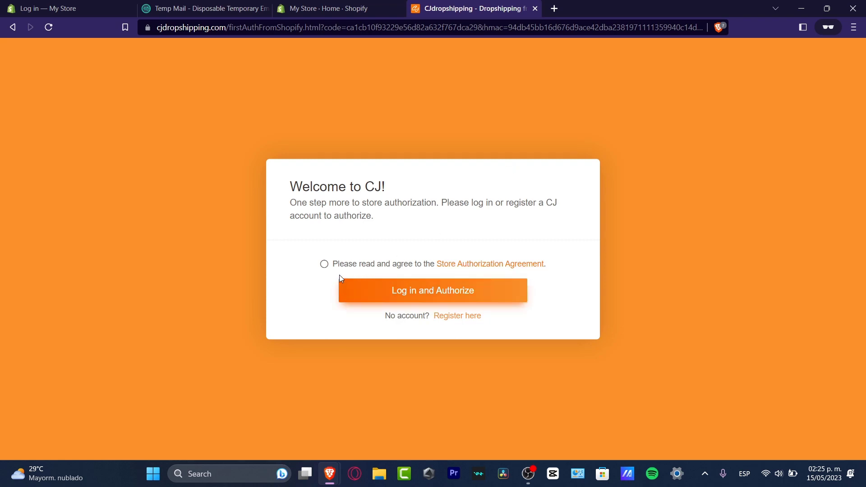
left_click(325, 265)
left_click(405, 294)
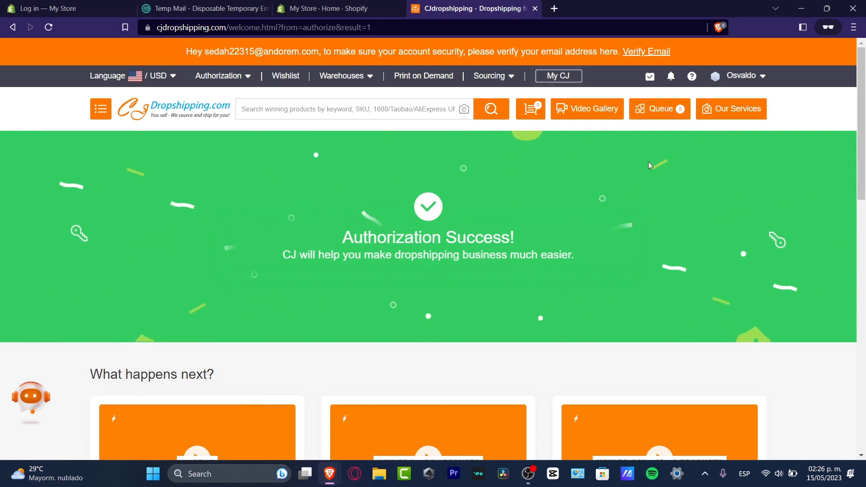
Step: Switch to the Shopify admin and check the store's Products page
left_click(364, 5)
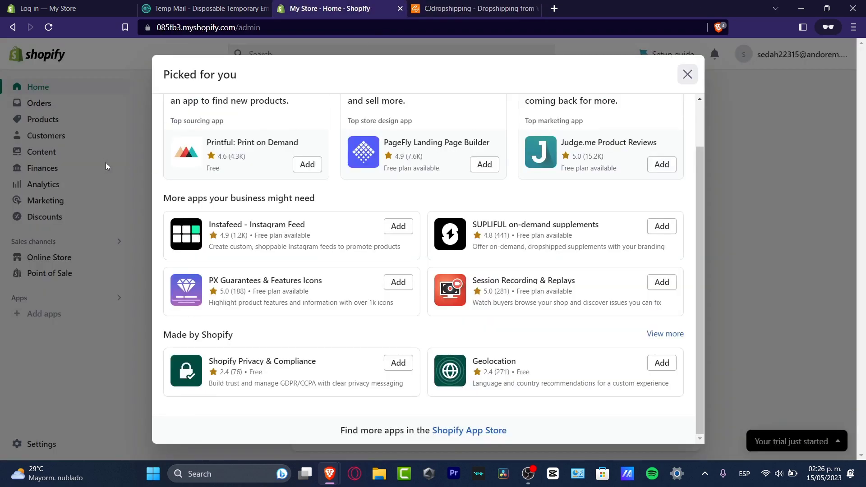
left_click(72, 120)
left_click(72, 119)
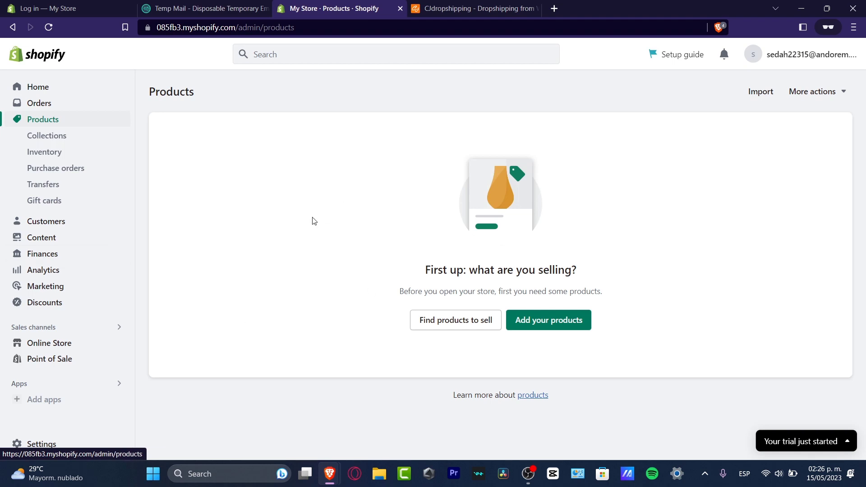
Step: Switch to the CJdropshipping home page and dismiss the welcome assistant with "Never remind me again" enabled
left_click(462, 9)
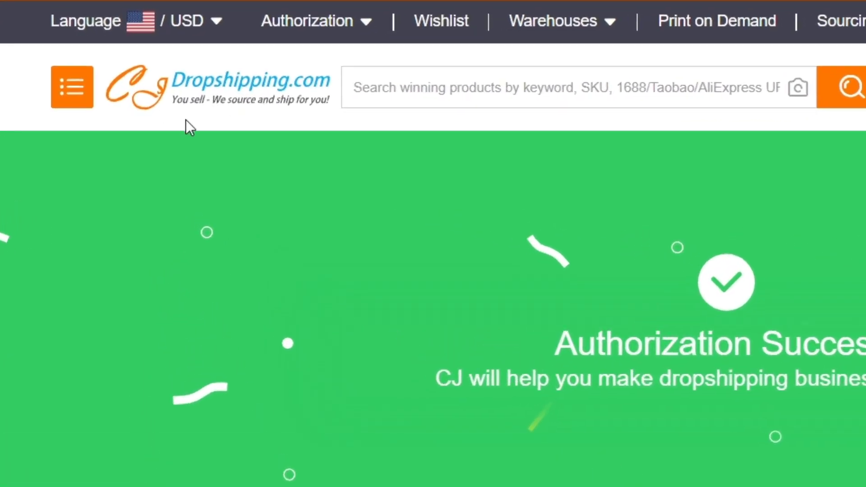
left_click(214, 105)
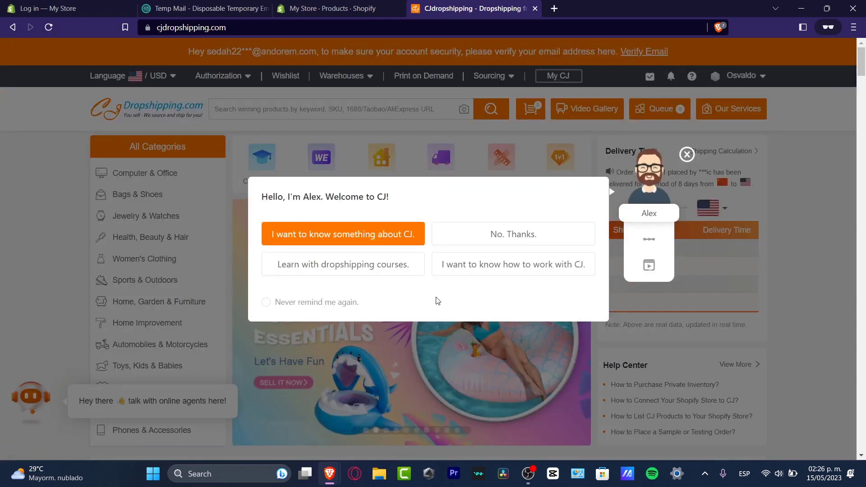
left_click(267, 307)
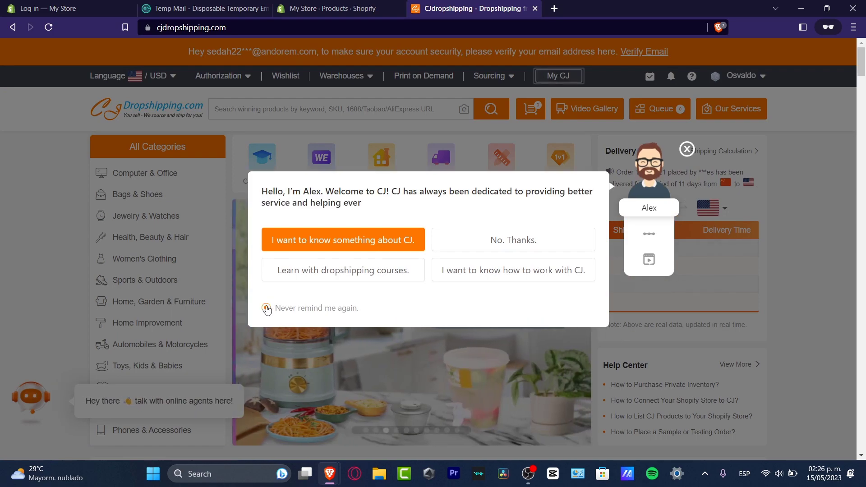
left_click(686, 151)
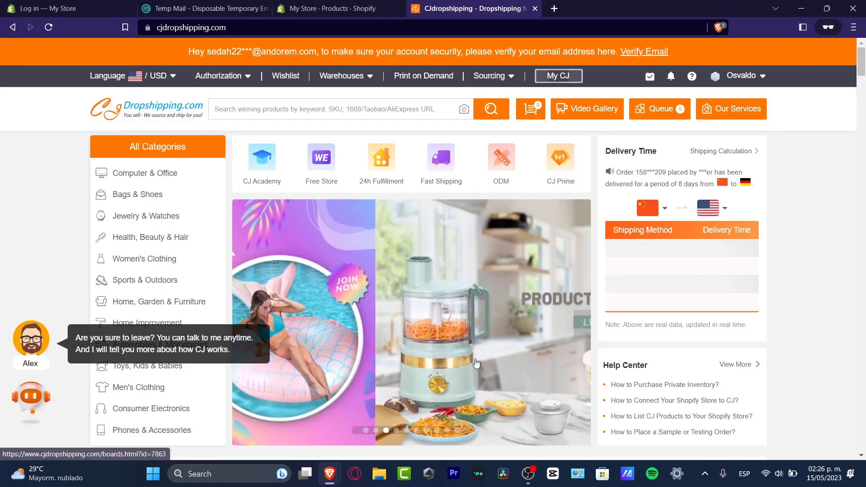
Step: Add the Magic Ball, pet hair brush, Portable Mini Thermal Label Printer and 3 In 1 Air Humidifier fan from Trending Products to the queue
scroll(463, 394, "down", 6)
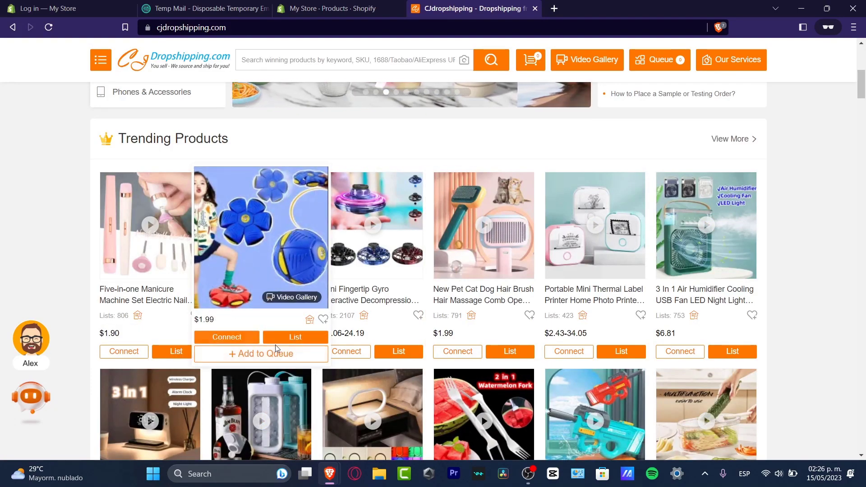
left_click(277, 353)
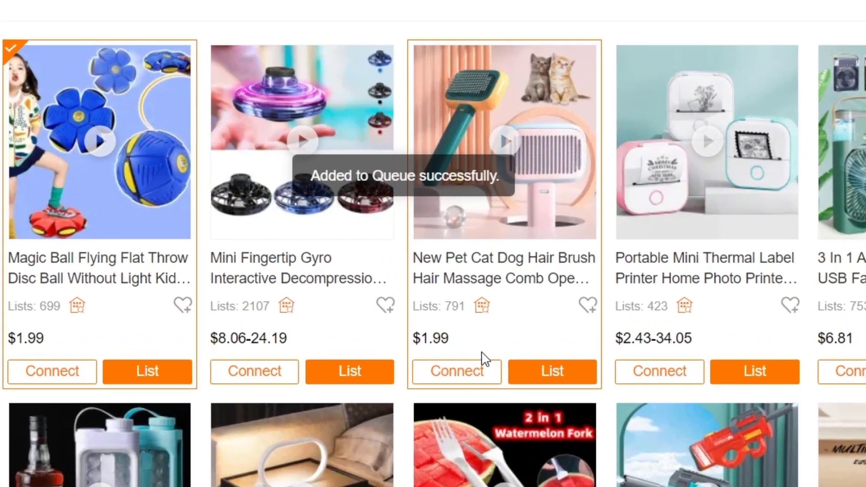
mouse_move(540, 281)
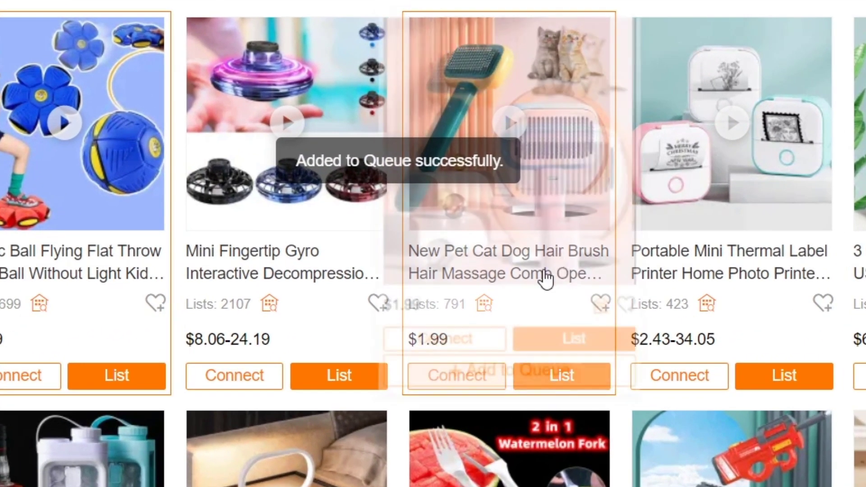
left_click(521, 377)
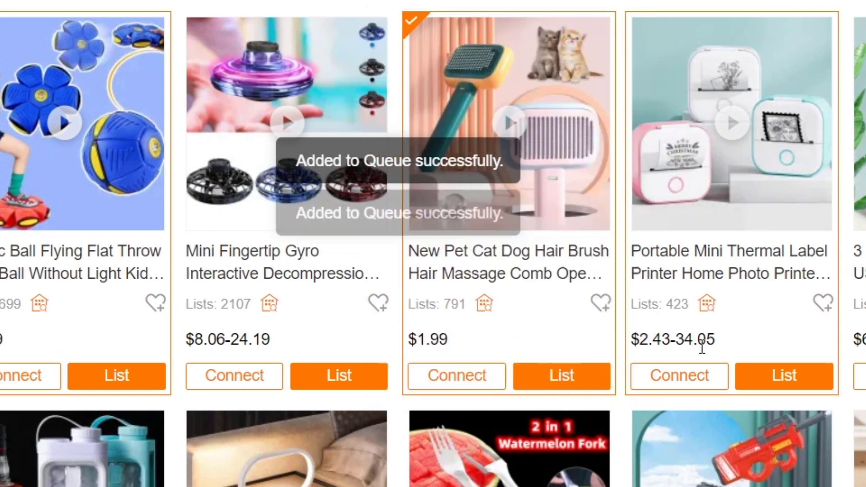
left_click(725, 382)
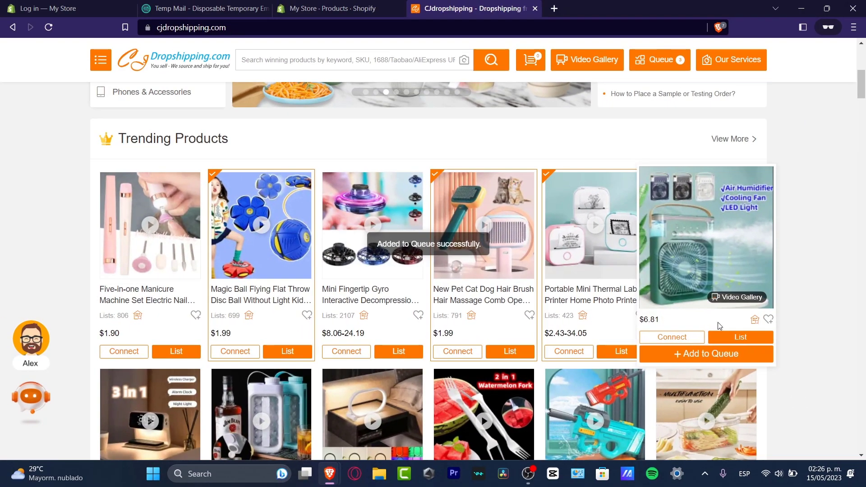
left_click(864, 376)
Step: Open the product queue and select all queued products for listing
left_click(668, 55)
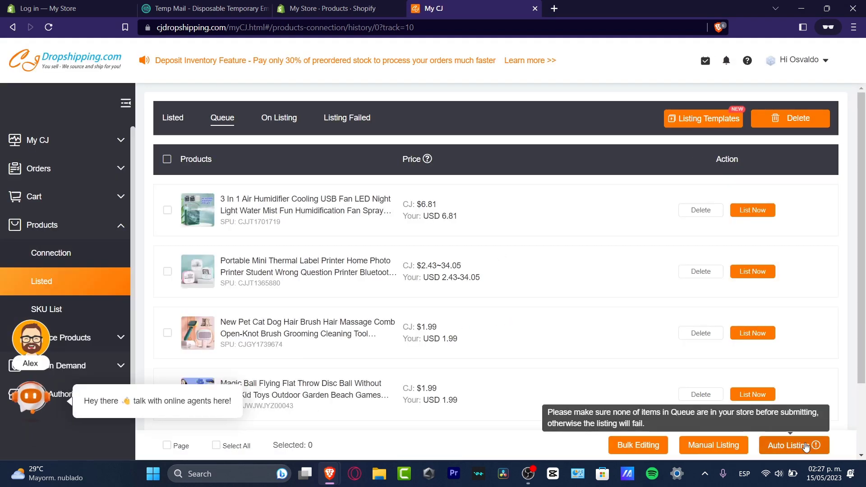
left_click(167, 159)
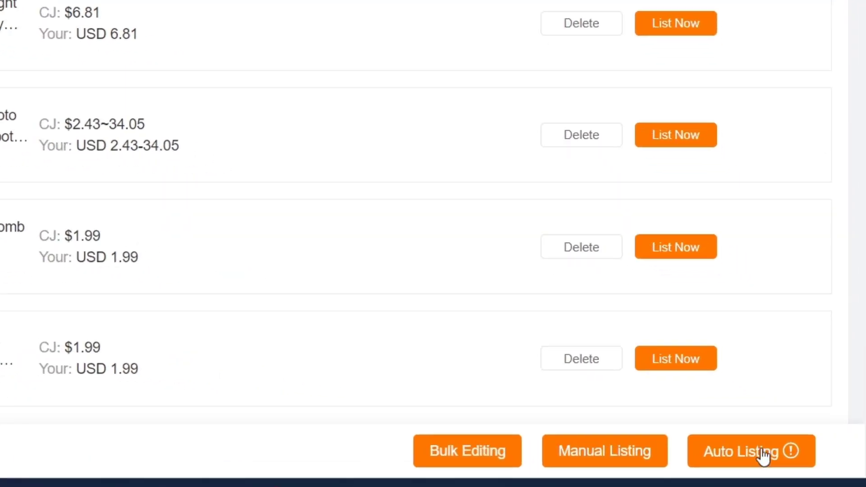
mouse_move(811, 446)
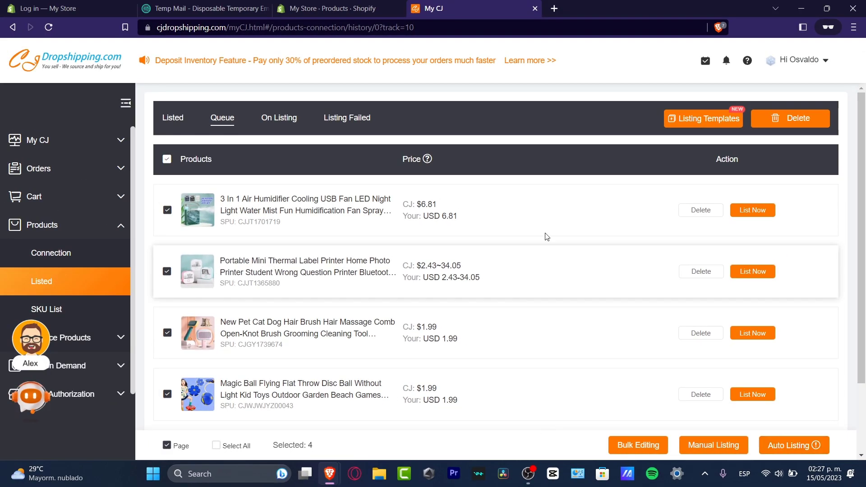
Step: Check the Connection and Listed product pages, then return to the product queue
left_click(101, 256)
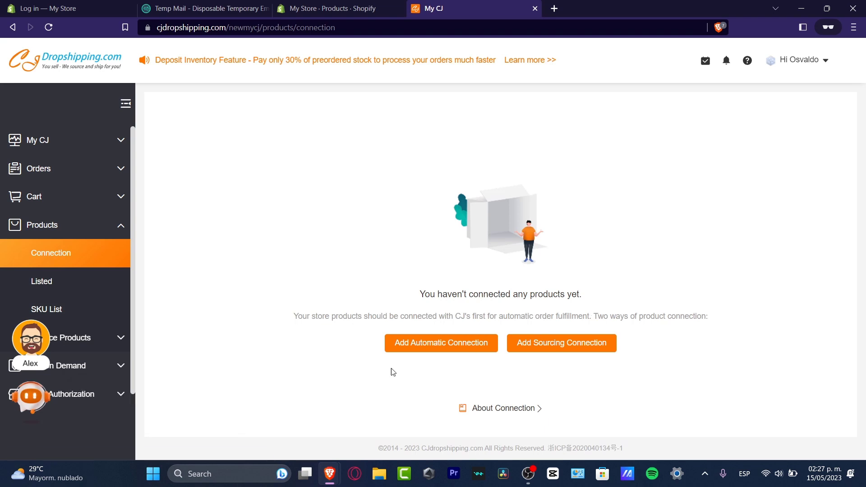
left_click(66, 286)
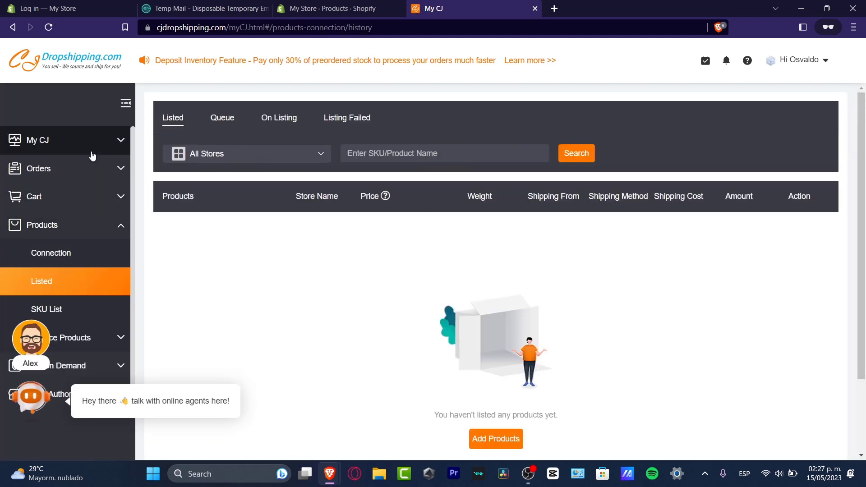
left_click(221, 119)
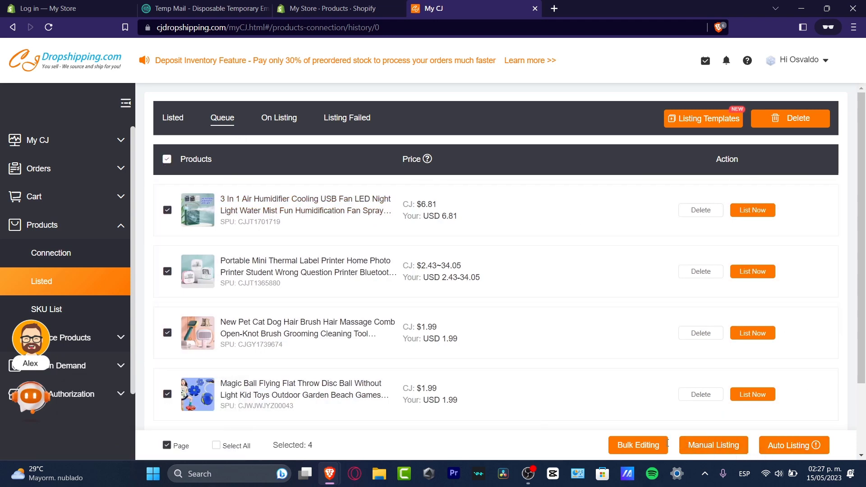
Step: Start a manual listing of the selected products for the store 085fb3
left_click(697, 446)
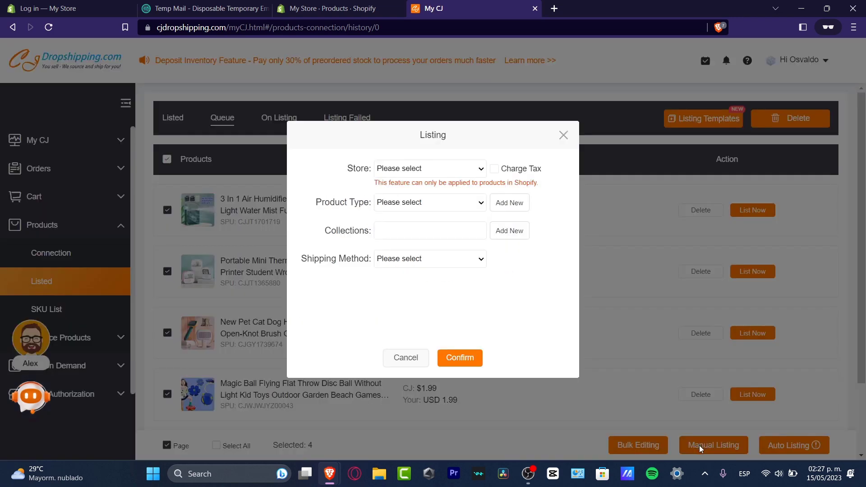
left_click(408, 170)
left_click(424, 193)
Step: Try to add a new product type for the manual listing and browse the available shipping methods
left_click(429, 203)
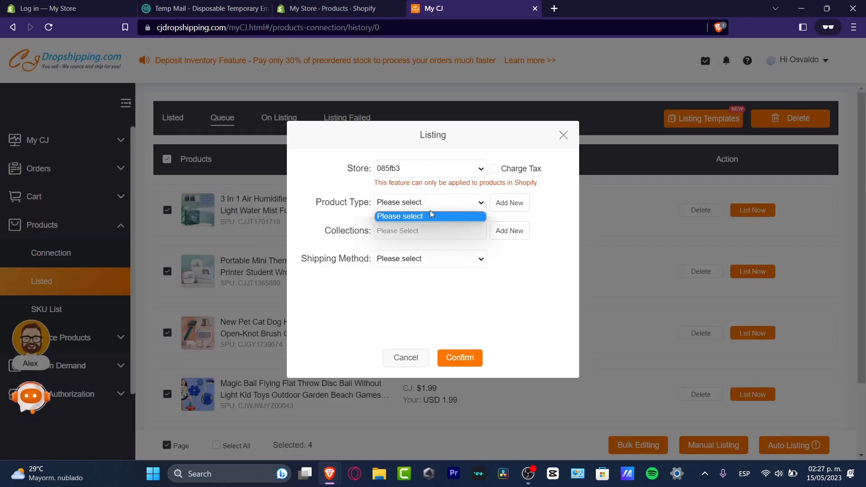
left_click(503, 210)
left_click(466, 205)
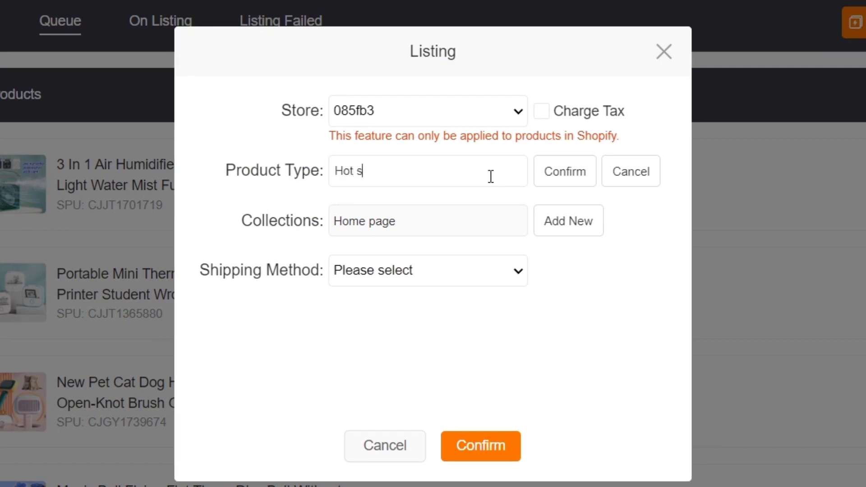
left_click(587, 181)
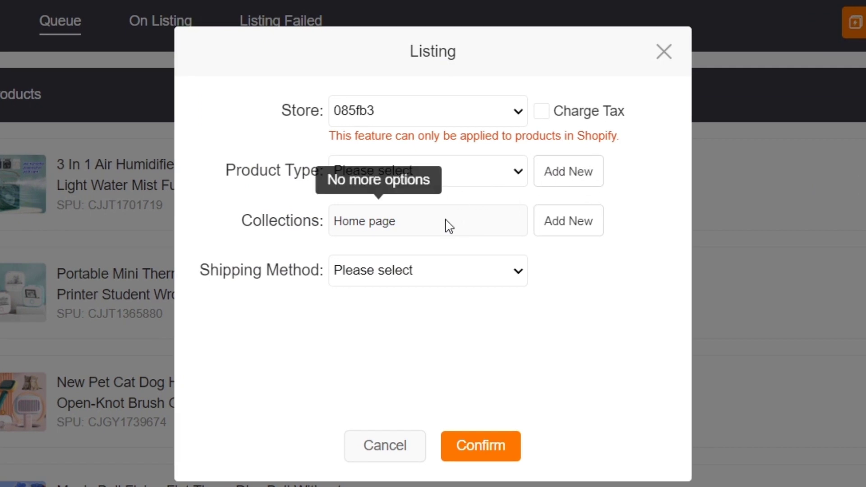
left_click(422, 273)
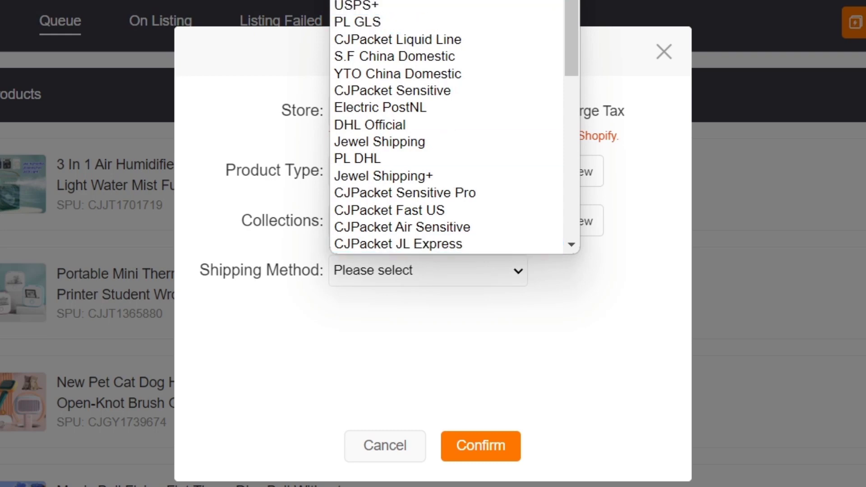
left_click(594, 356)
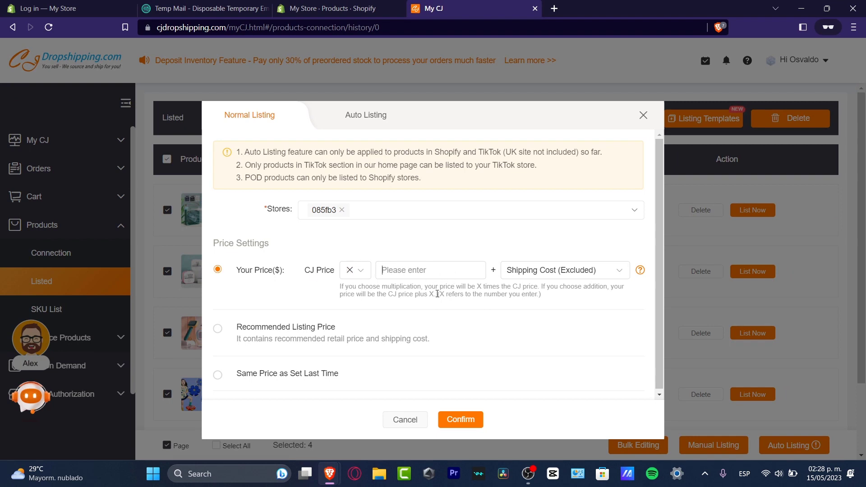
Step: Apply the Recommended Listing Price to the selected products, confirm the listing to store 085fb3 and review their listing progress
left_click(218, 329)
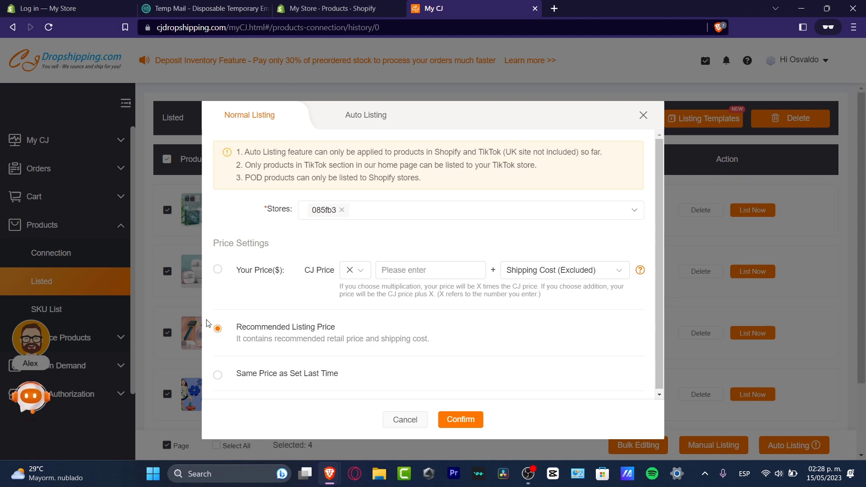
left_click(475, 424)
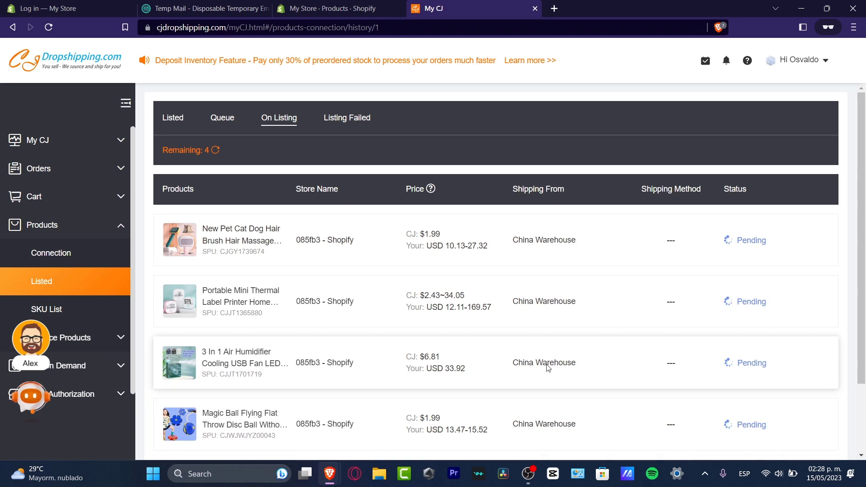
scroll(761, 170, "down", 2)
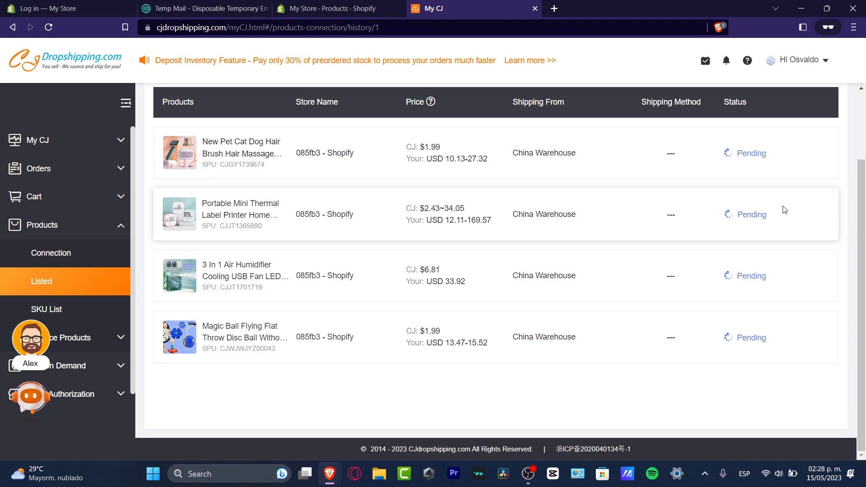
Step: Switch to the Shopify admin and show the orders for the cjdropshipping location
left_click(343, 8)
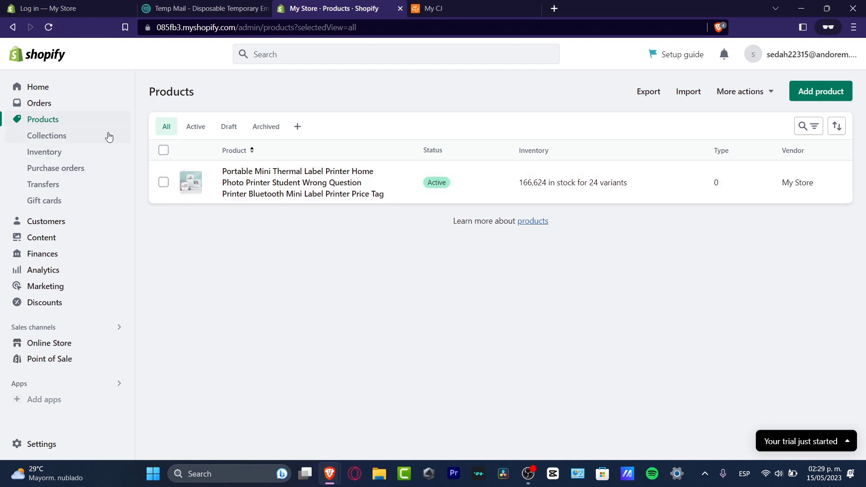
left_click(72, 107)
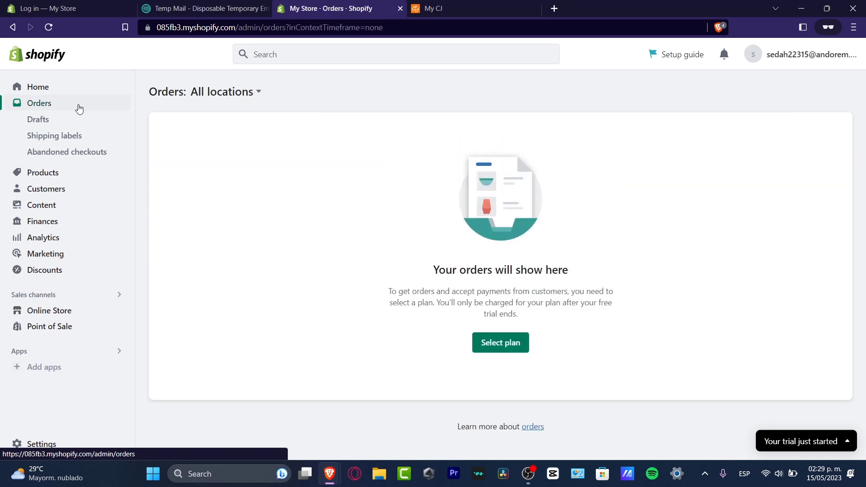
left_click(206, 91)
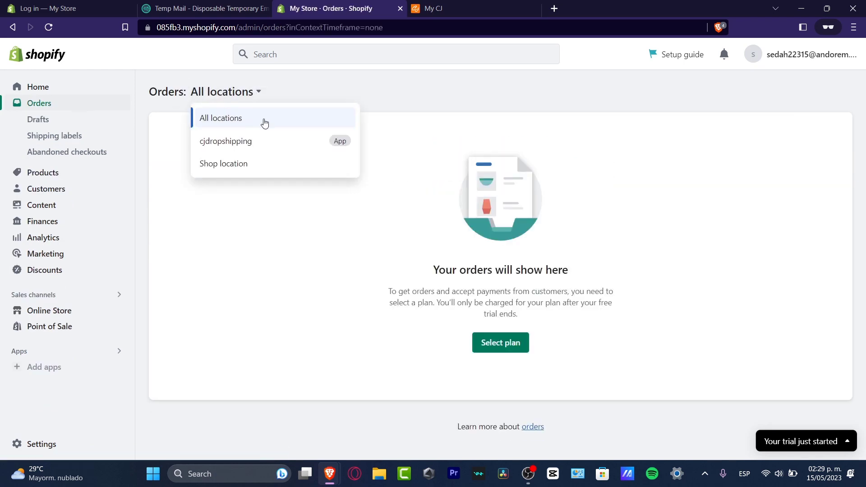
left_click(250, 145)
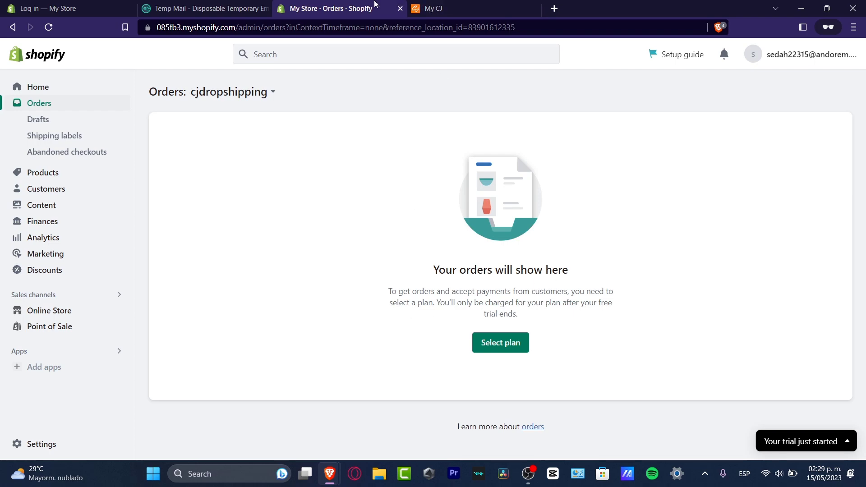
Step: Return to CJdropshipping and open the automatic product connection page from the Connection section
left_click(434, 8)
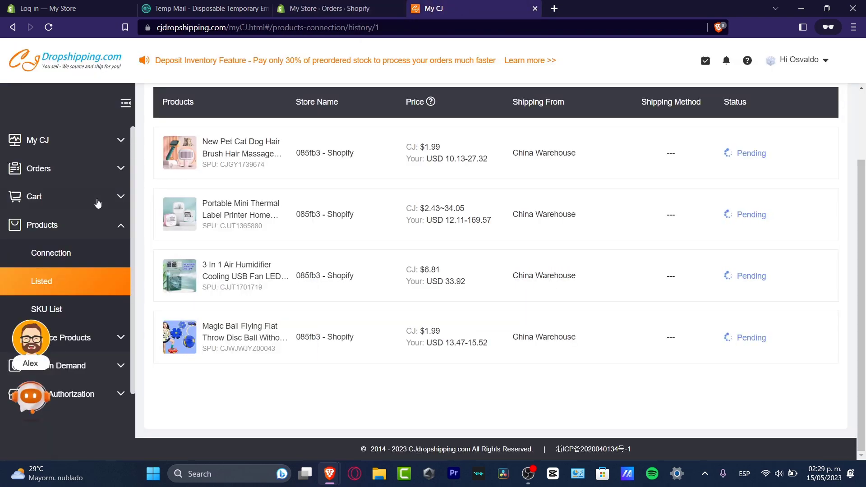
left_click(59, 225)
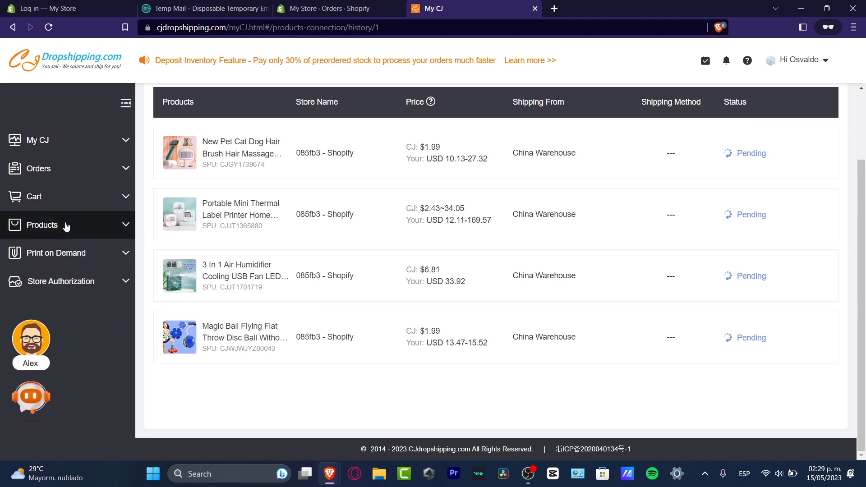
left_click(64, 226)
scroll(81, 241, "down", 2)
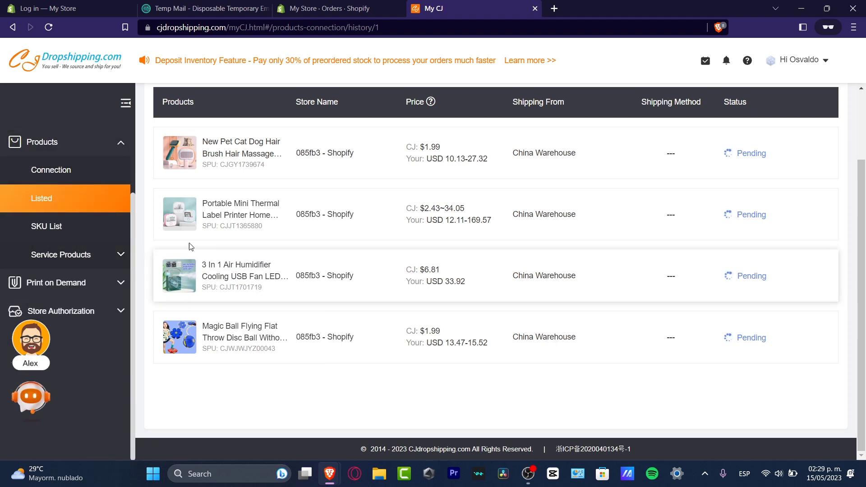
left_click(62, 174)
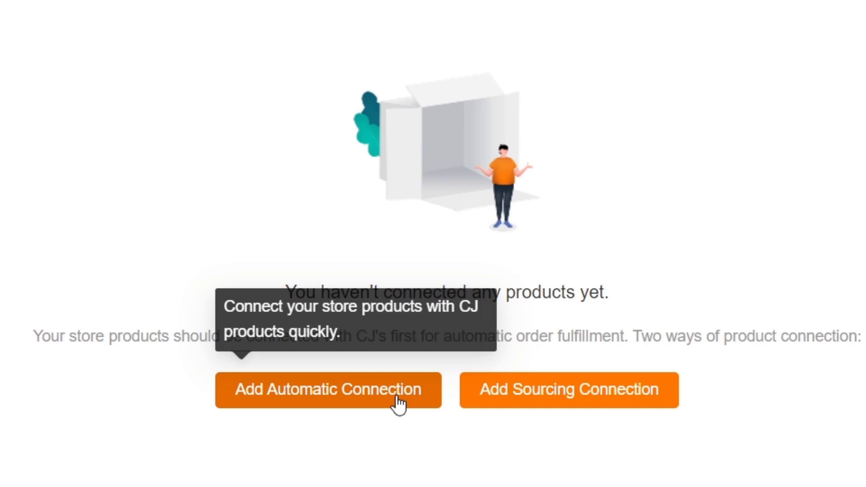
left_click(625, 406)
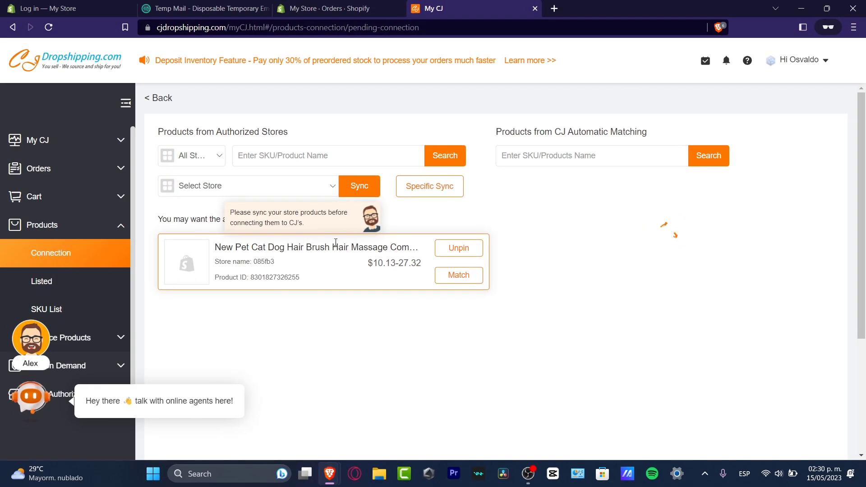
Step: Filter the authorized store products by store 085fb3 and choose the same store for syncing
left_click(213, 157)
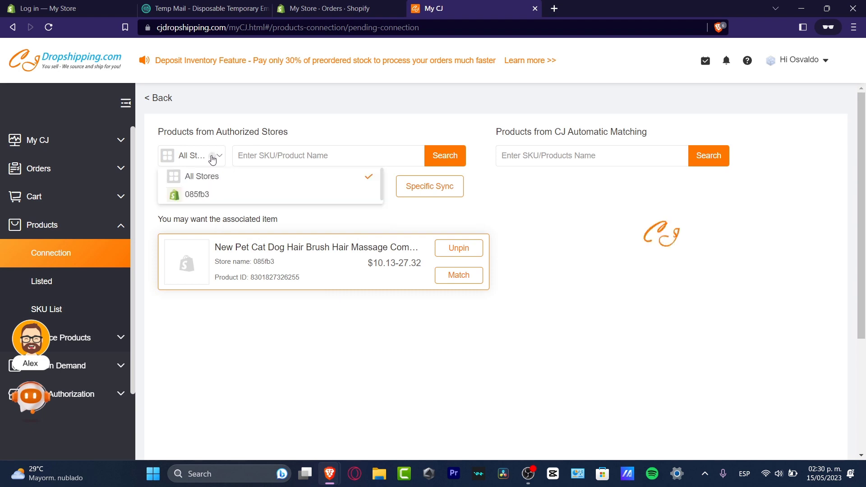
left_click(209, 196)
left_click(229, 194)
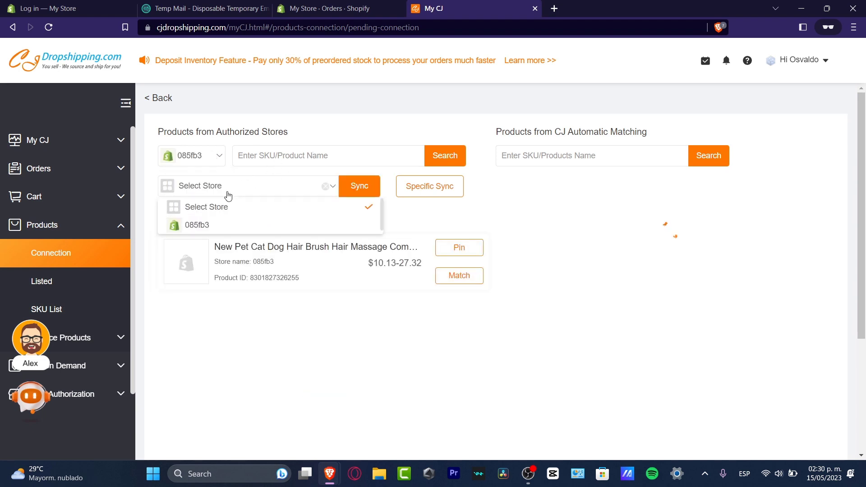
left_click(212, 224)
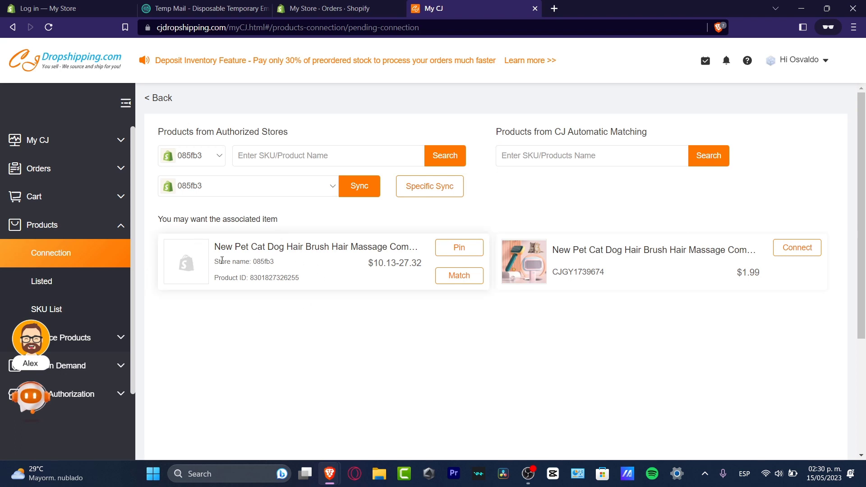
Step: Examine the pet hair brush's store name and compare its store price with the matching CJ product's price
left_click_drag(222, 261, 282, 265)
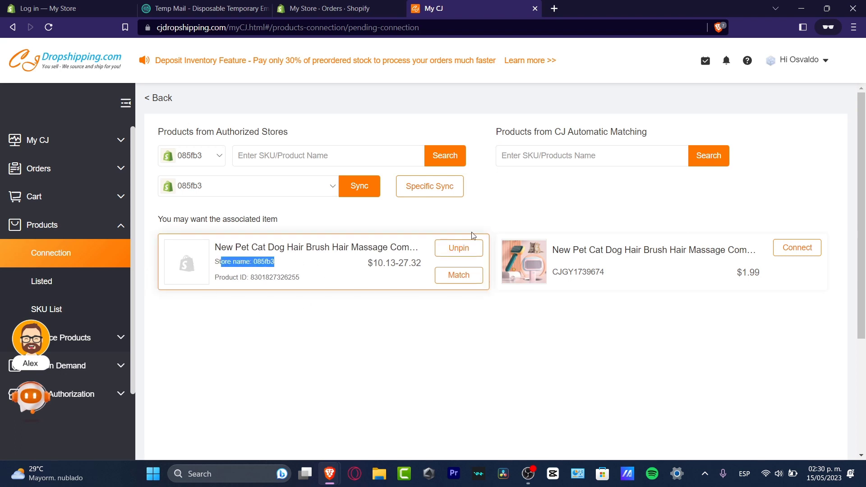
mouse_move(524, 261)
left_click_drag(369, 264, 422, 262)
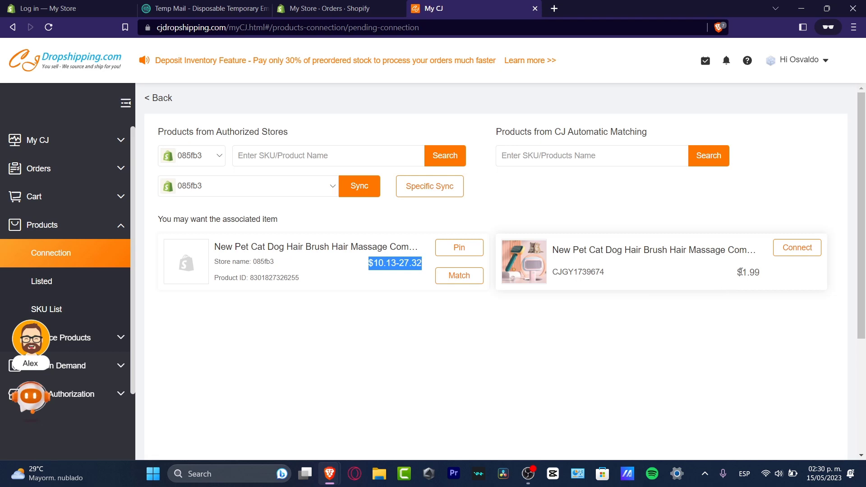
left_click_drag(743, 272, 766, 274)
left_click(727, 300)
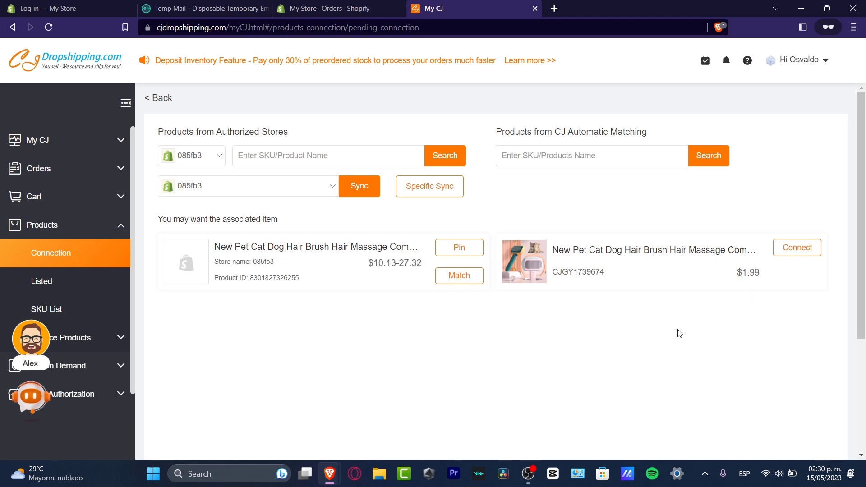
Step: Review the listed products, check the queue, and return to the full list of listed products
left_click(80, 282)
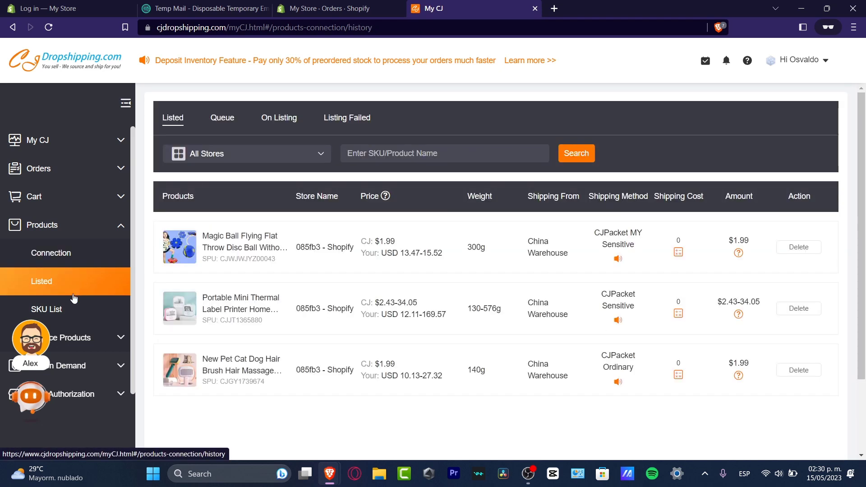
scroll(478, 322, "down", 2)
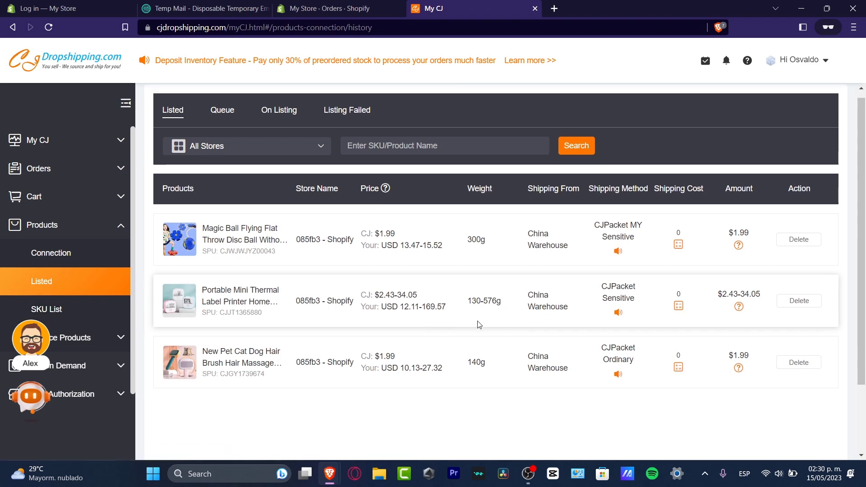
scroll(495, 349, "up", 2)
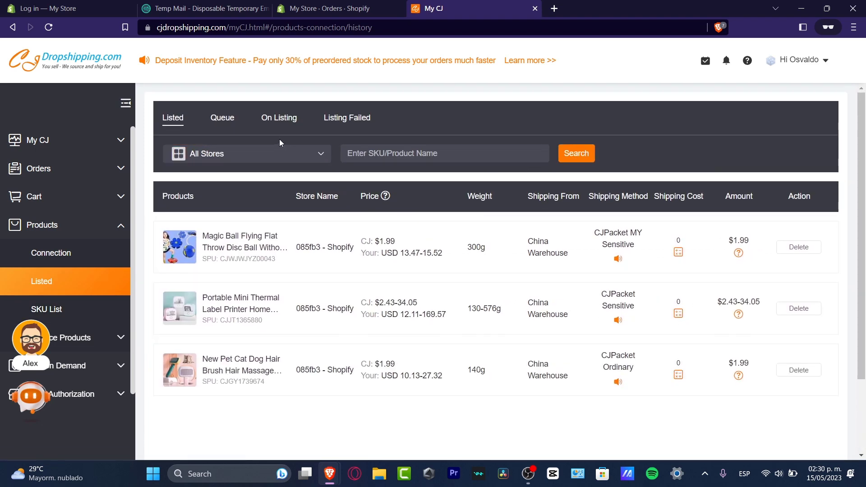
left_click(231, 118)
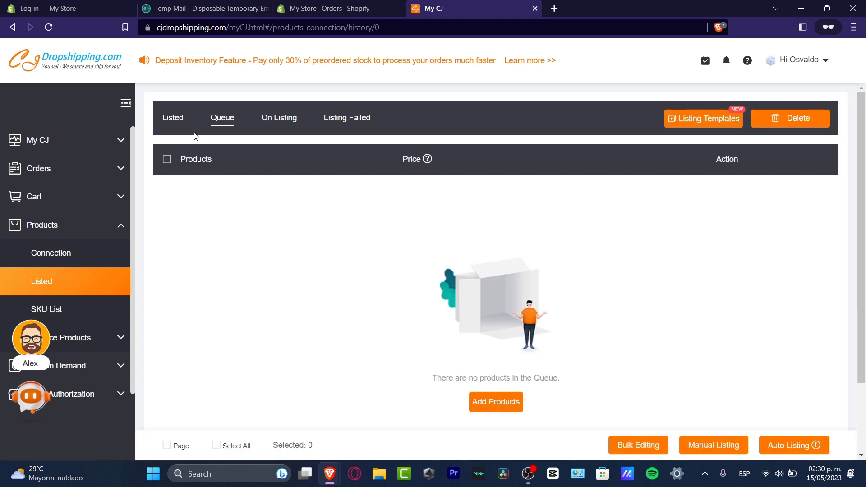
left_click(174, 118)
scroll(532, 331, "down", 1)
scroll(532, 331, "down", 2)
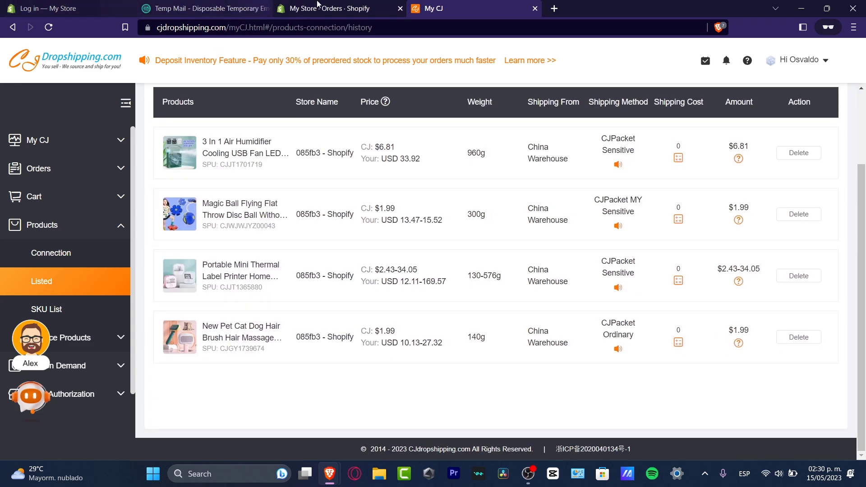
Step: Check the product list in Shopify, then review the store and CJ product pairs on CJdropshipping's Connection page
left_click(299, 13)
left_click(69, 177)
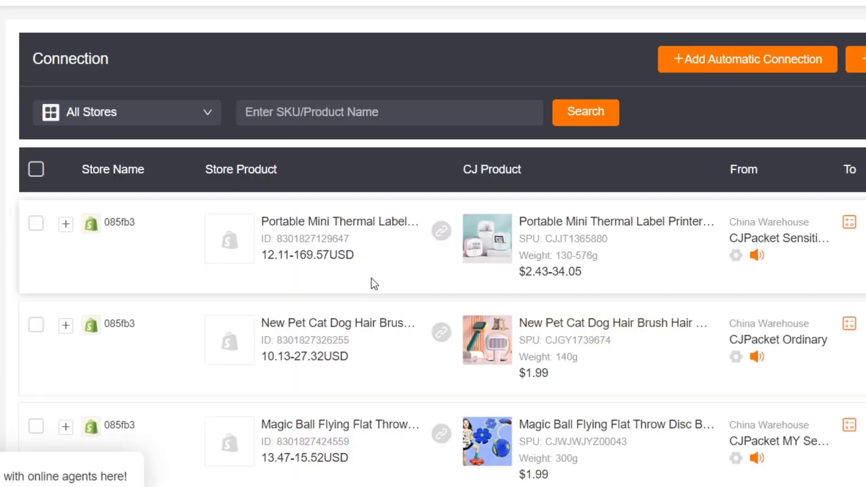
scroll(372, 278, "down", 2)
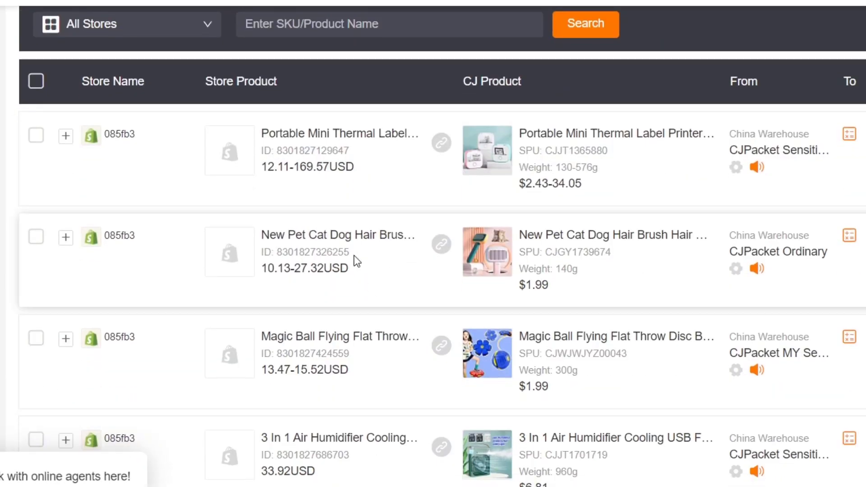
mouse_move(242, 154)
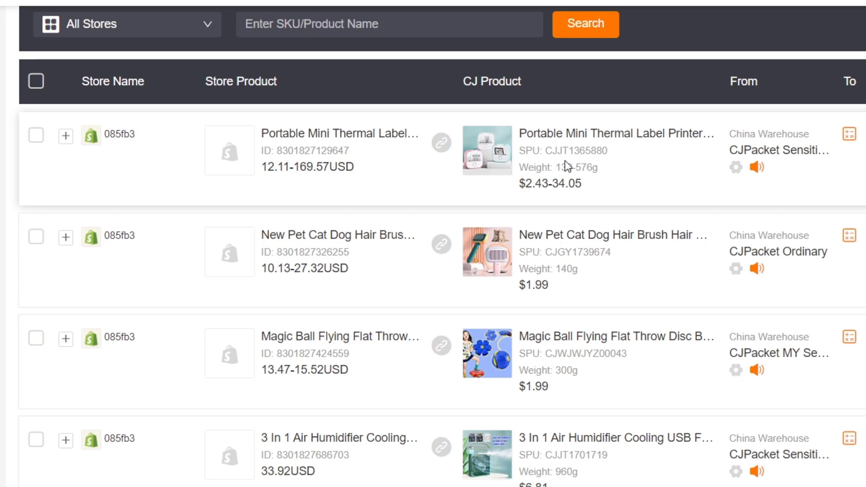
mouse_move(232, 131)
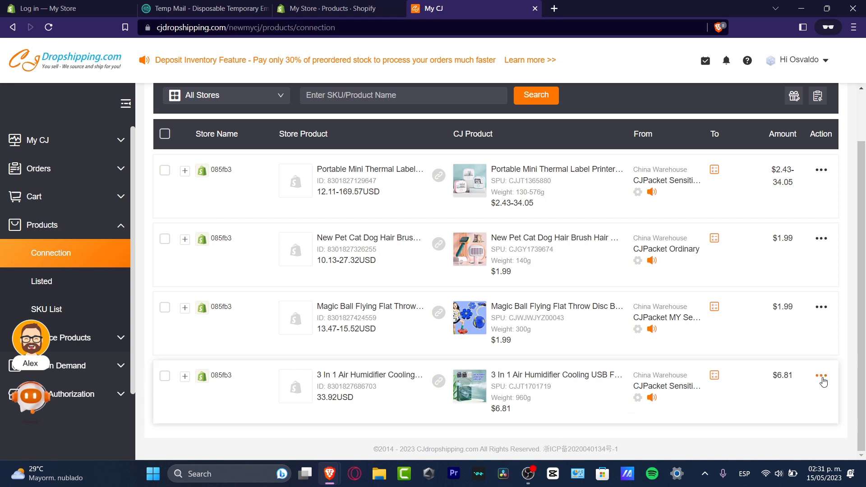
Step: Open CJ Fulfillment for the 3 In 1 Air Humidifier and set both Fulfilled by CJ and Inventory Managed by CJ to Yes
mouse_move(822, 377)
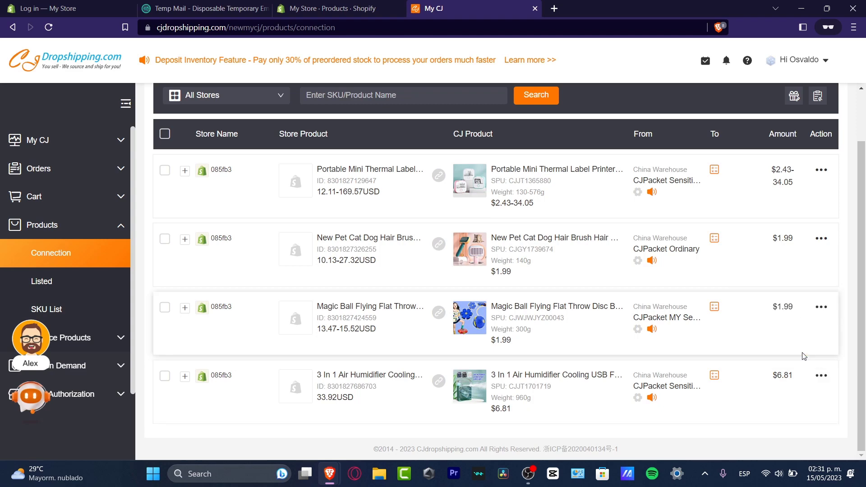
left_click(819, 361)
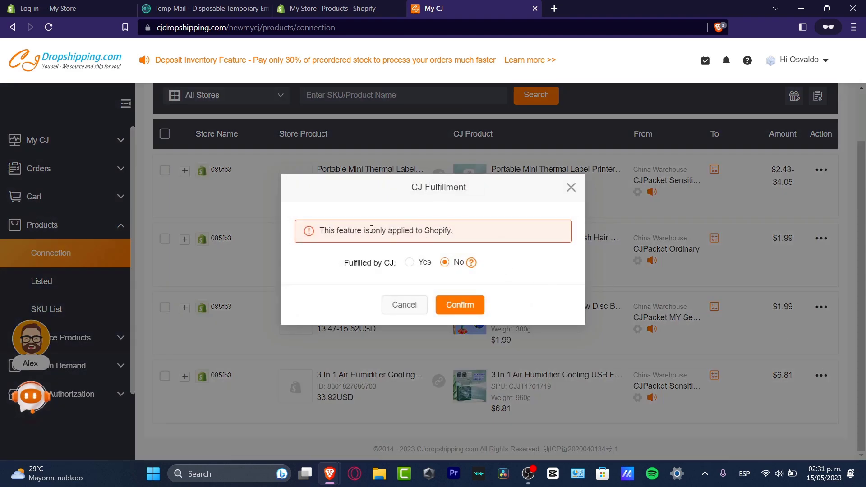
left_click_drag(372, 229, 462, 233)
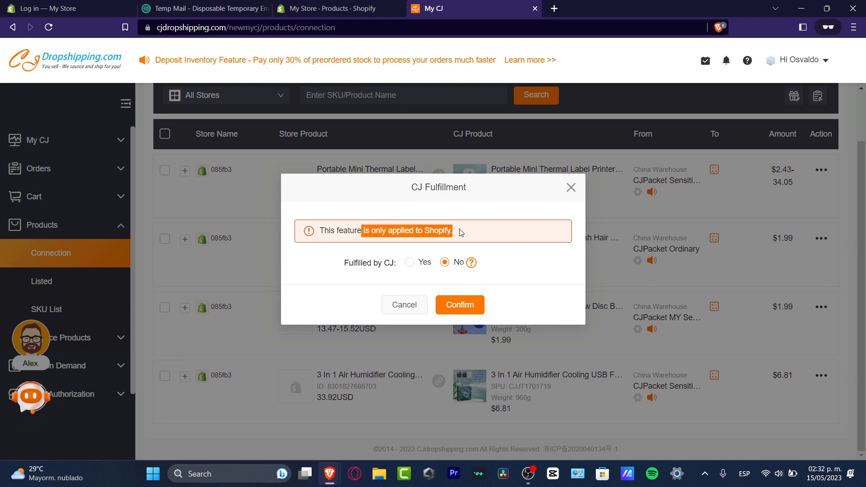
left_click_drag(383, 263, 397, 263)
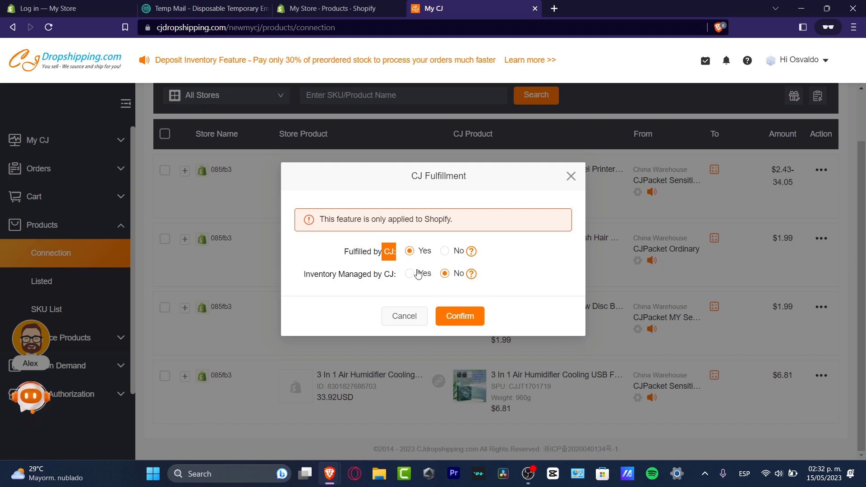
left_click(409, 288)
left_click(409, 274)
mouse_move(473, 257)
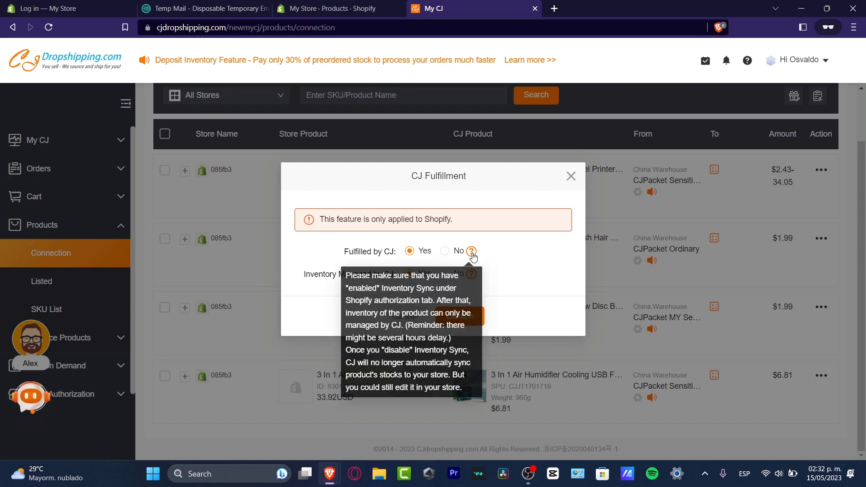
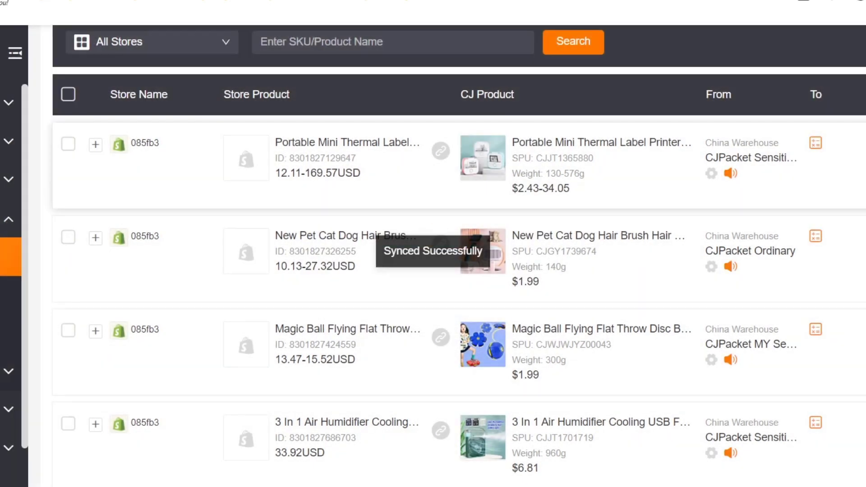
Step: Disconnect the Portable Mini Thermal Label Printer from its CJ product and confirm the removal
scroll(758, 194, "up", 3)
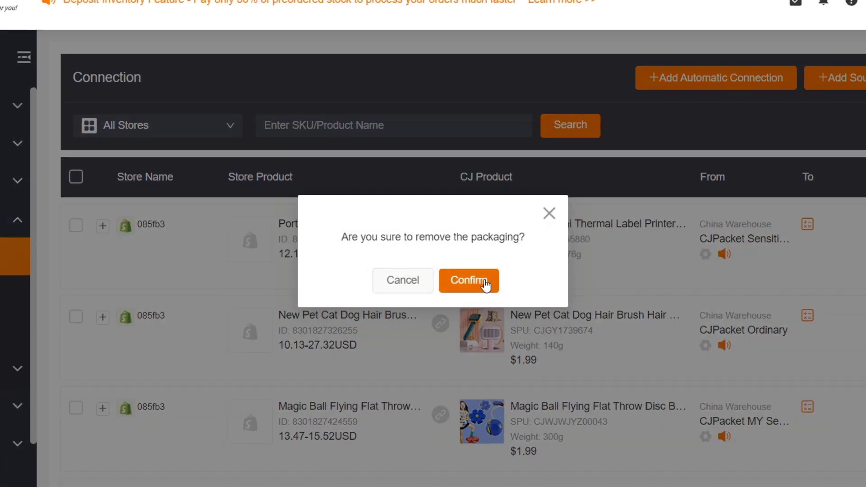
left_click(466, 282)
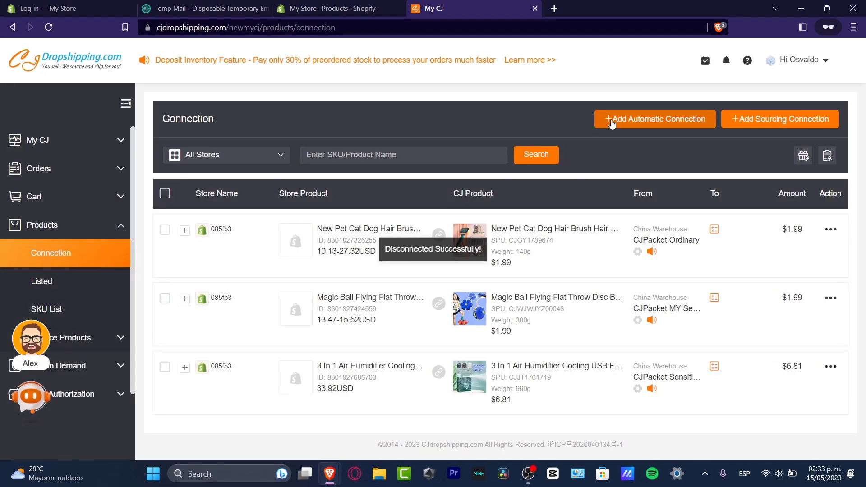
Step: Start a sourcing connection request for an existing product of store 085fb3 and choose its product tag
left_click(754, 118)
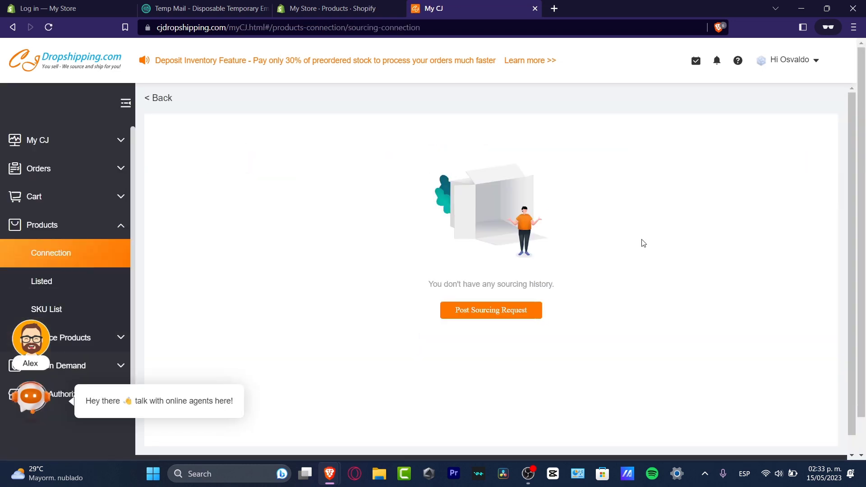
left_click(473, 320)
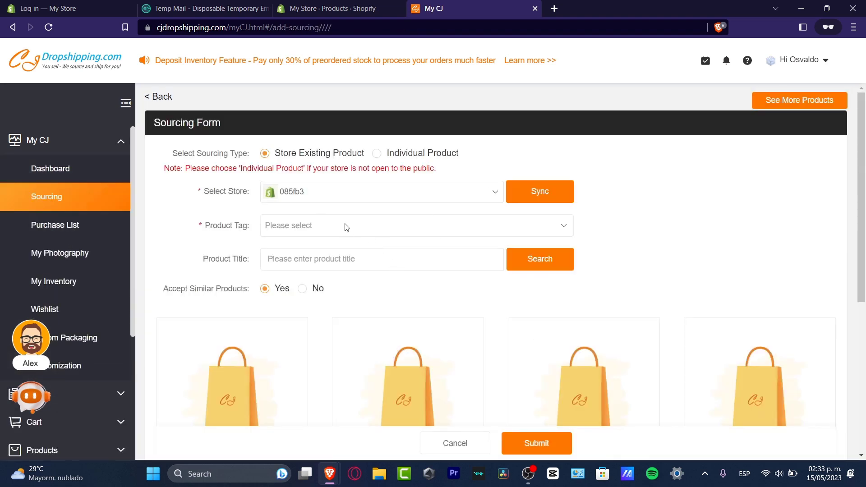
left_click(346, 227)
left_click(367, 250)
left_click(343, 258)
Step: Select the Portable Mini Thermal Label Printer as the product to source, accepting similar products, and submit the request
scroll(383, 300, "down", 4)
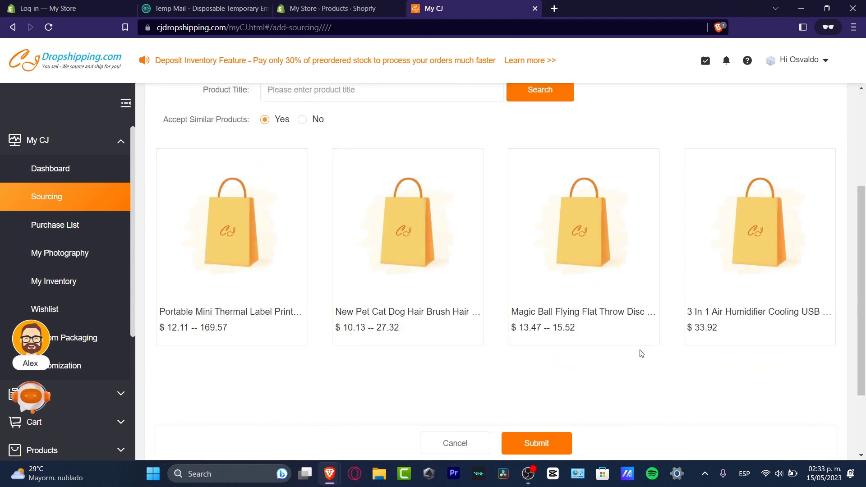
mouse_move(263, 270)
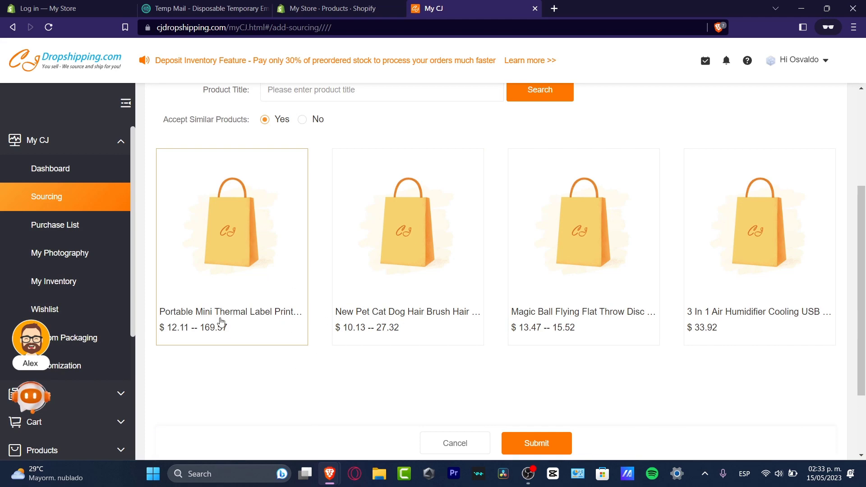
scroll(296, 386, "up", 4)
scroll(256, 344, "down", 4)
left_click(560, 439)
left_click(450, 279)
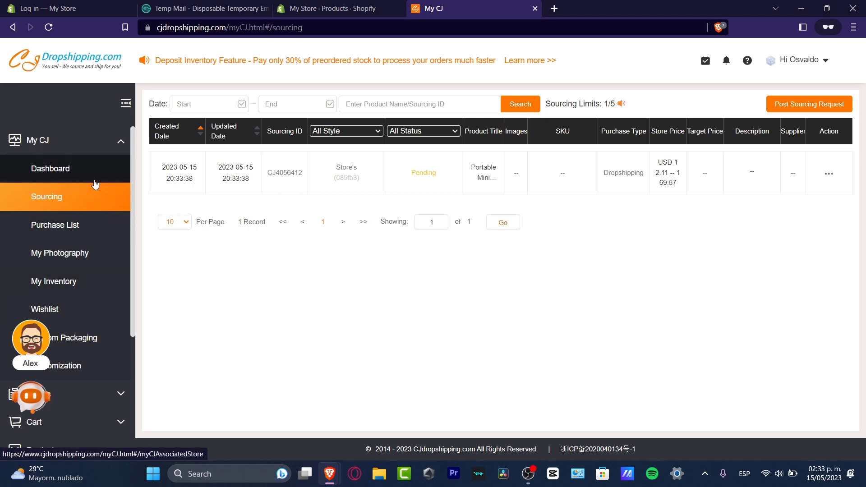
Step: View the CJ account dashboard, check the product list in Shopify, and return to CJdropshipping
left_click(95, 182)
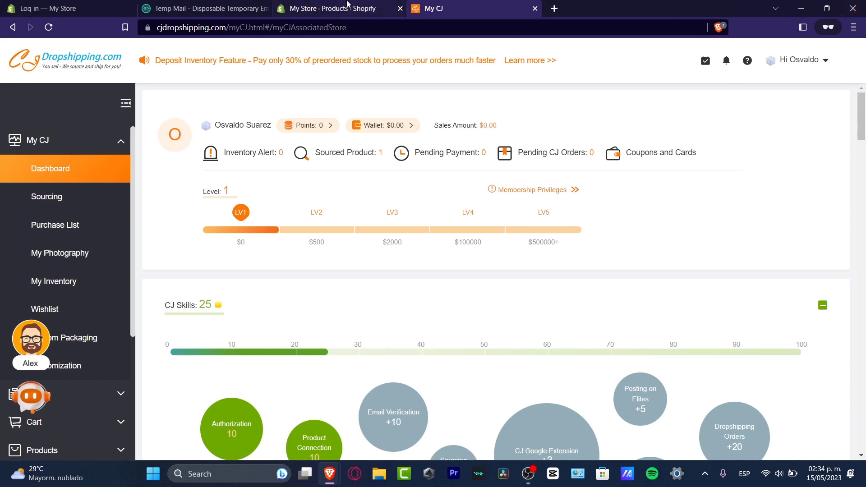
left_click(334, 8)
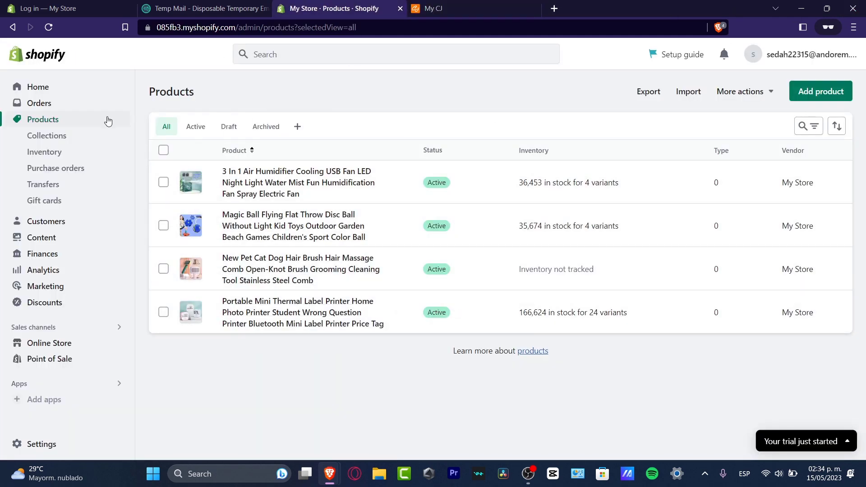
left_click(467, 5)
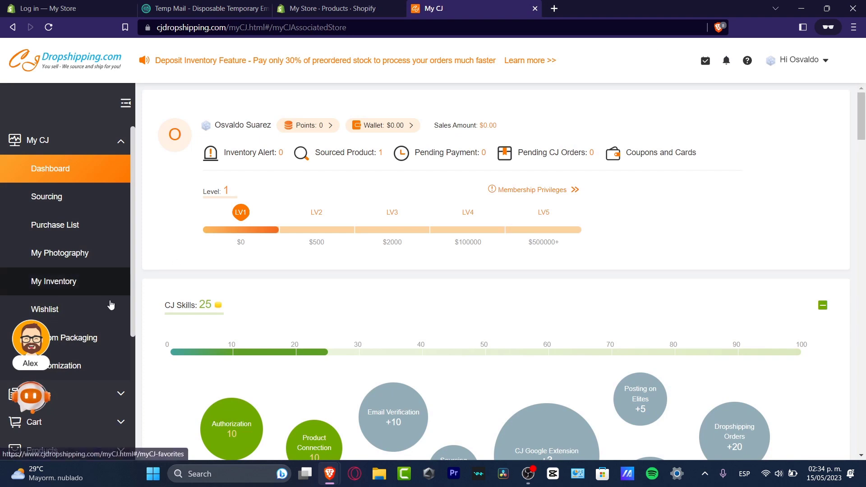
Step: Review the Orders Fulfillment list on CJdropshipping and switch back to the product list in Shopify
scroll(111, 304, "down", 4)
left_click(44, 224)
scroll(44, 252, "down", 3)
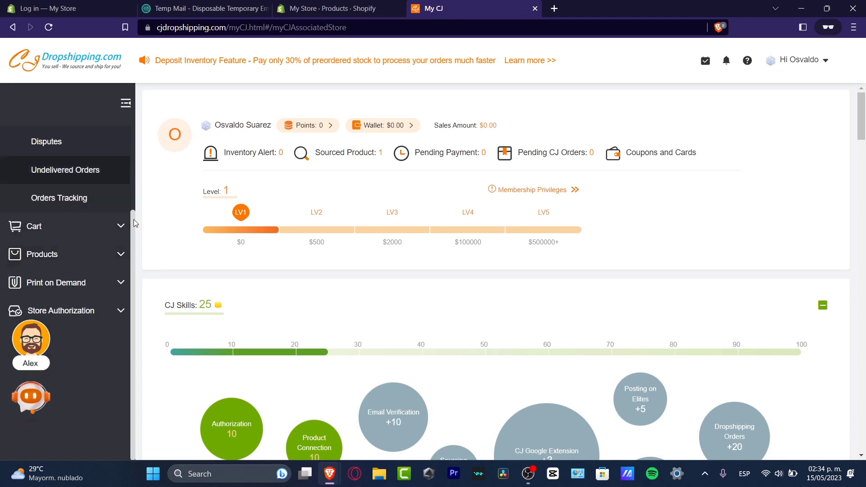
scroll(85, 238, "up", 3)
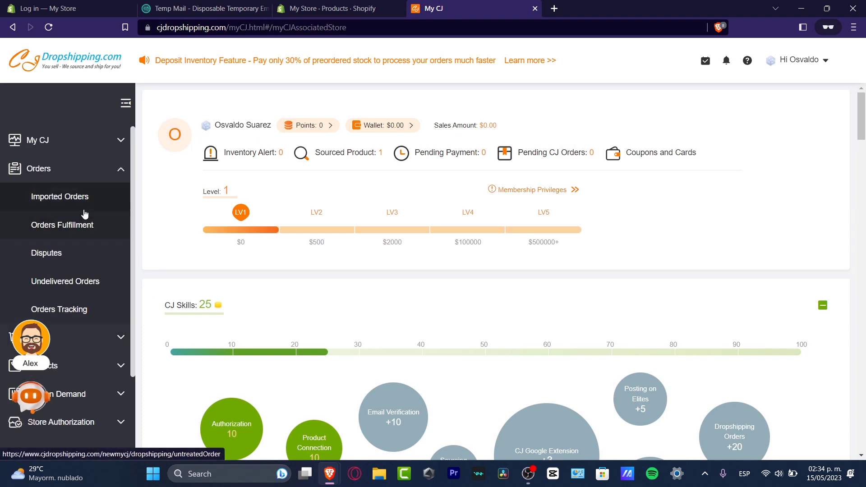
left_click(70, 231)
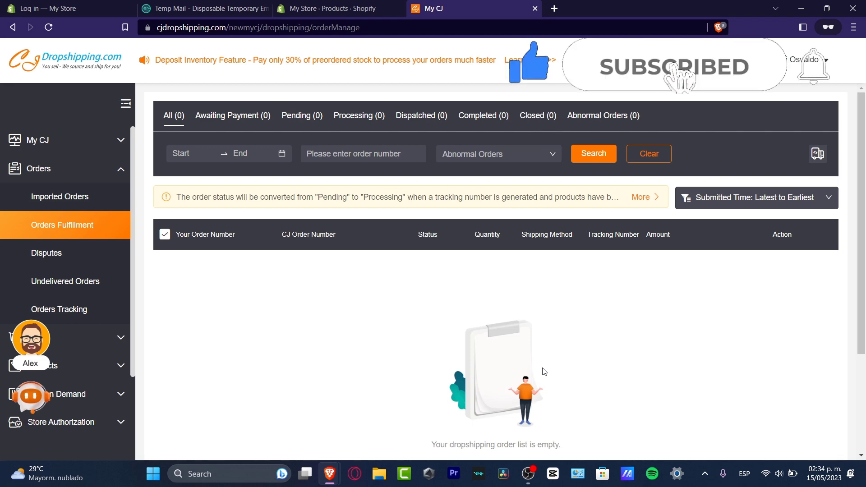
left_click(334, 5)
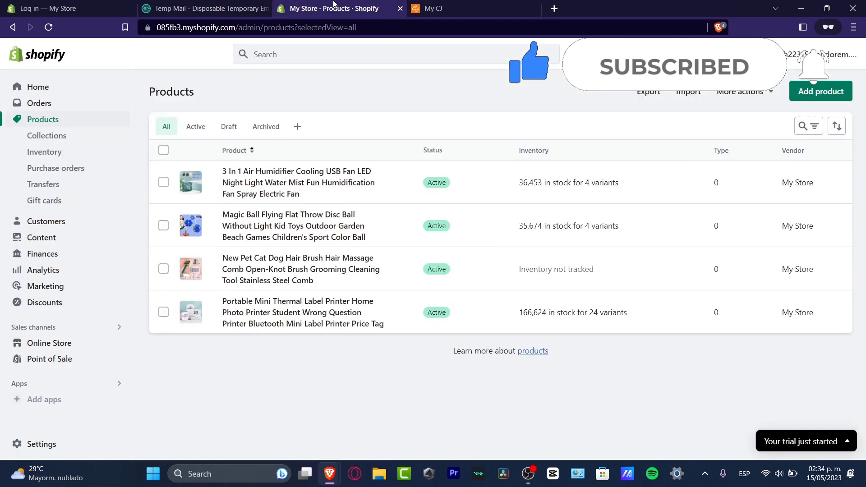